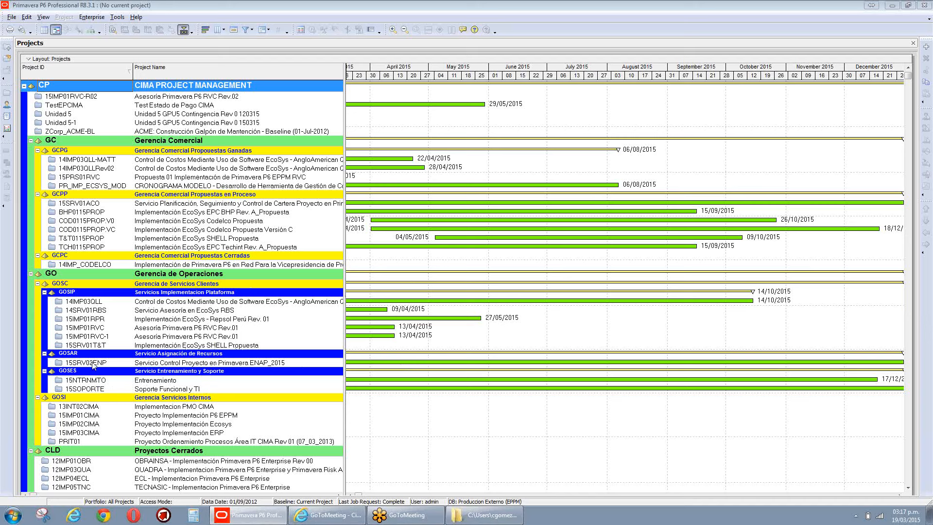
Step: Select project 15SRV02ENP under GOSAR in the Projects list
left_click(94, 364)
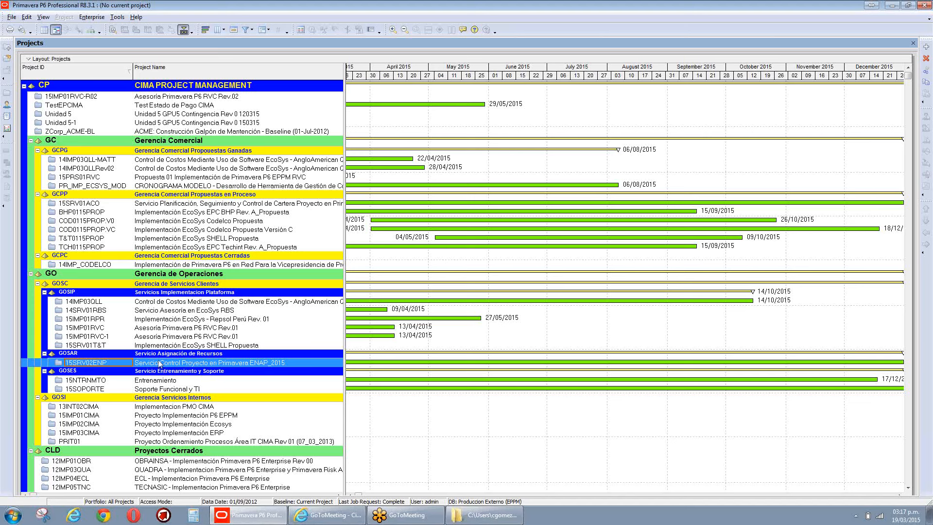
Step: Open project 15SRV02ENP and display its WBS window
right_click(160, 363)
left_click(207, 119)
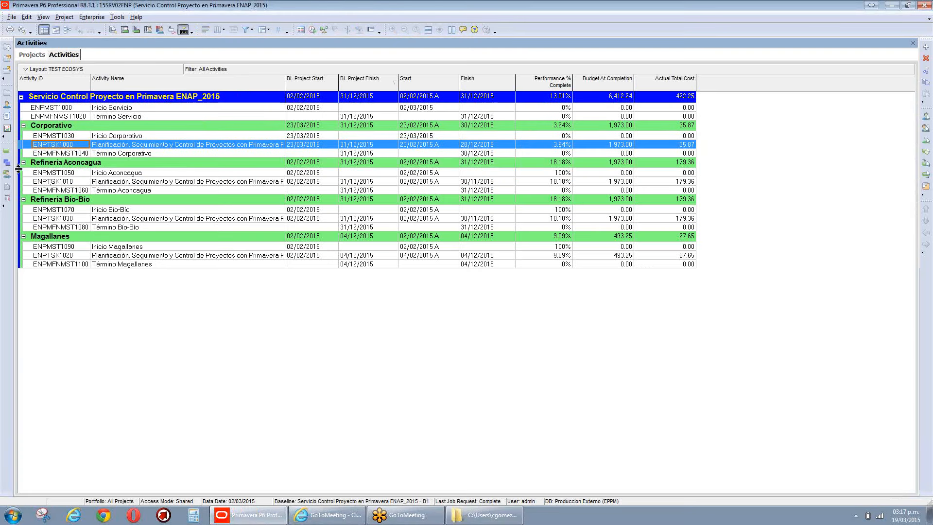
left_click(9, 163)
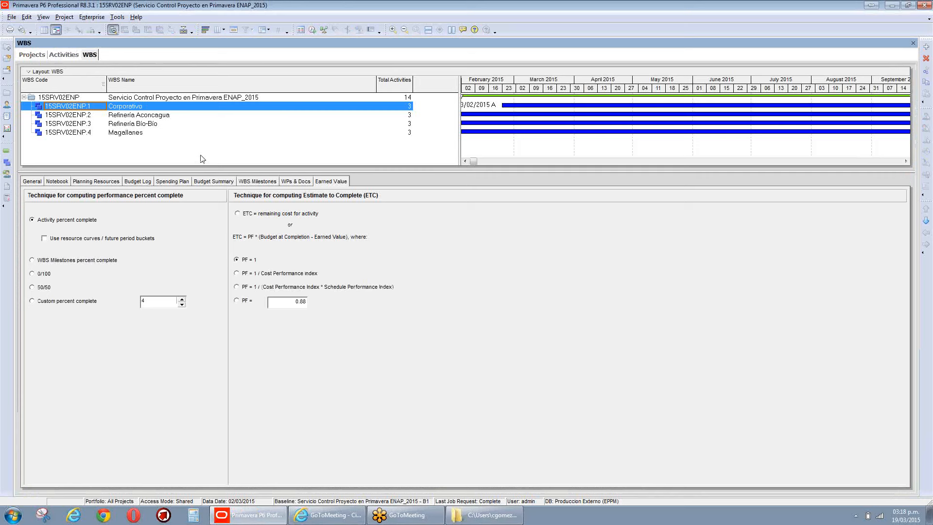
Step: Review Earned Value settings for the root WBS and Corporativo, Aconcagua, Bio-Bio, Magallanes
left_click(75, 99)
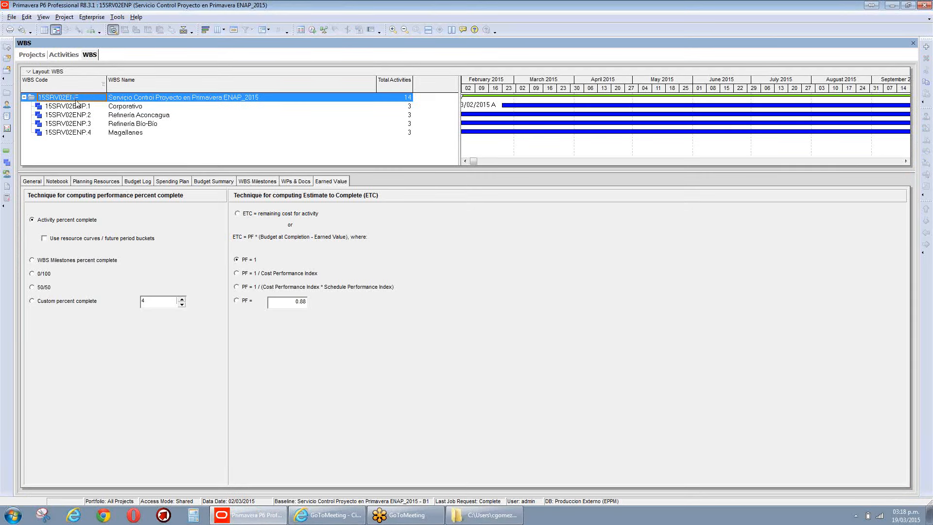
left_click(145, 106)
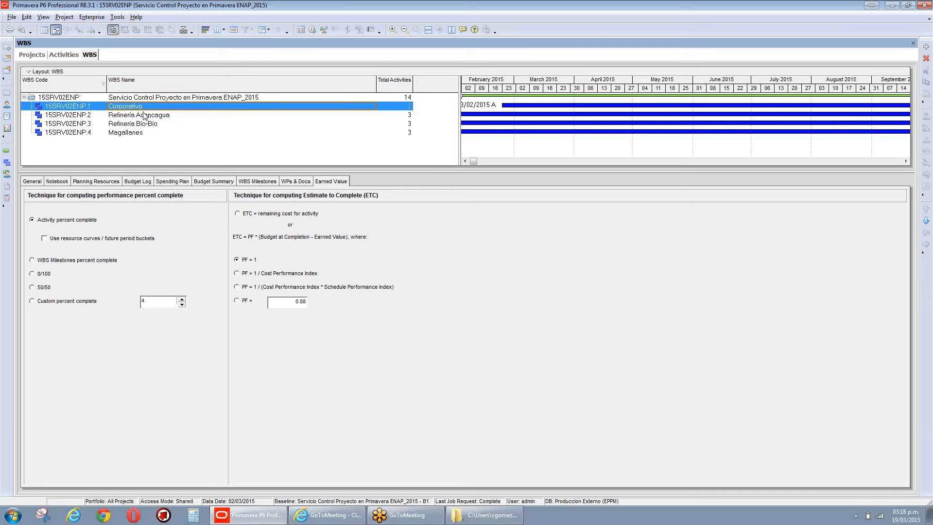
left_click(144, 115)
left_click(141, 124)
left_click(136, 133)
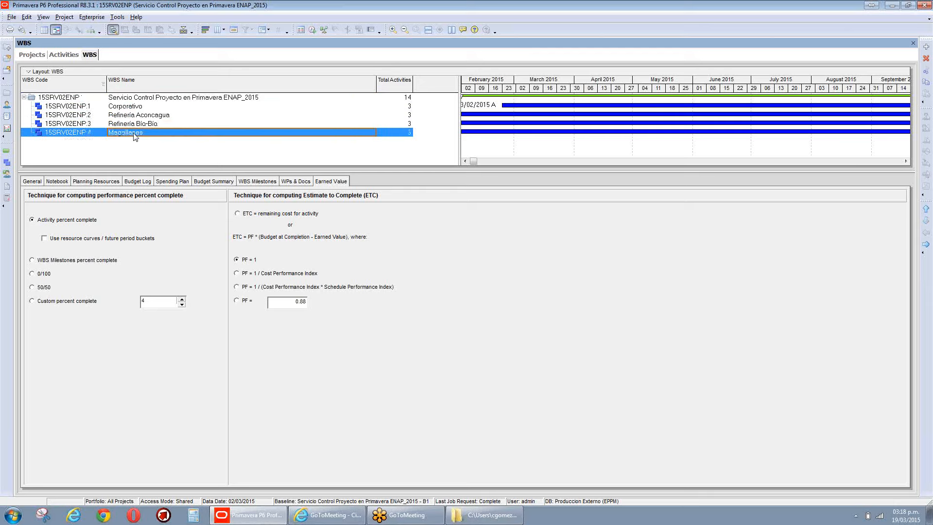
Step: Return to the Activities list and select Inicio Servicio, Término Servicio and ENPTSK1000
left_click(65, 55)
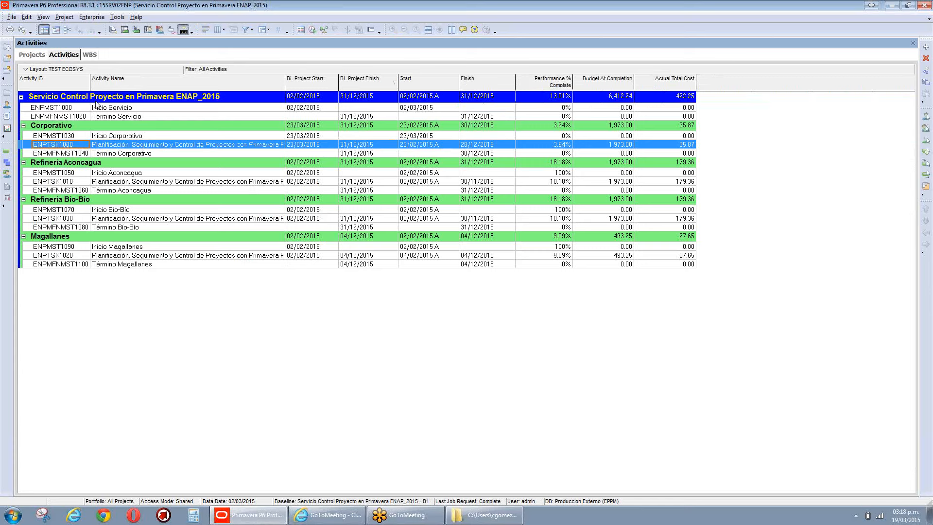
left_click(103, 108)
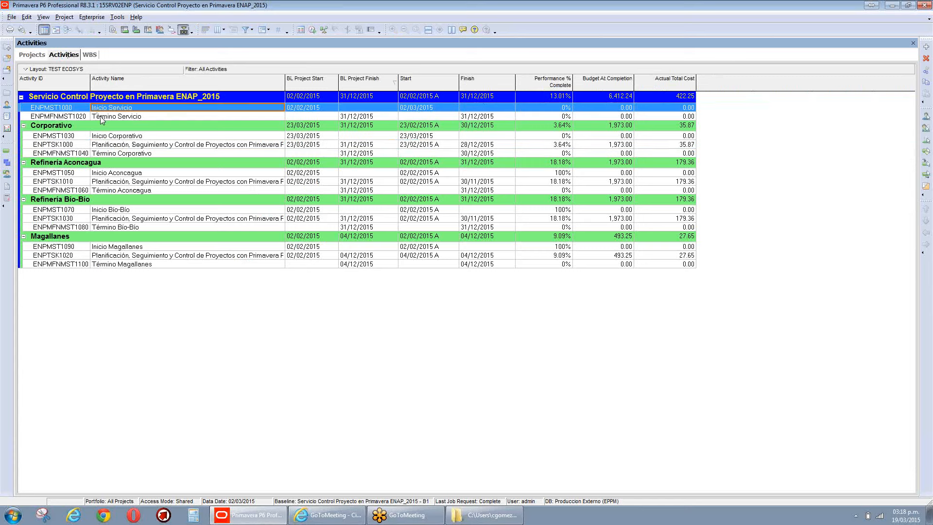
left_click(101, 117)
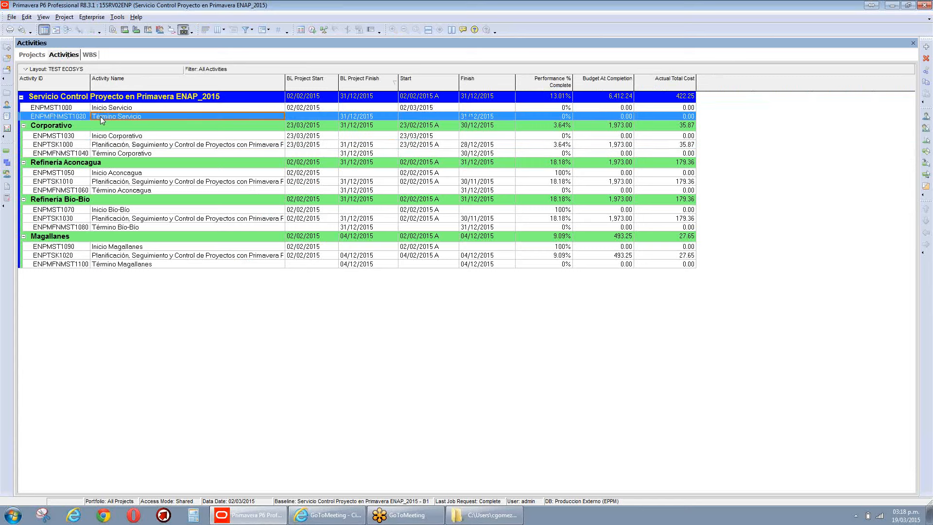
left_click(84, 146)
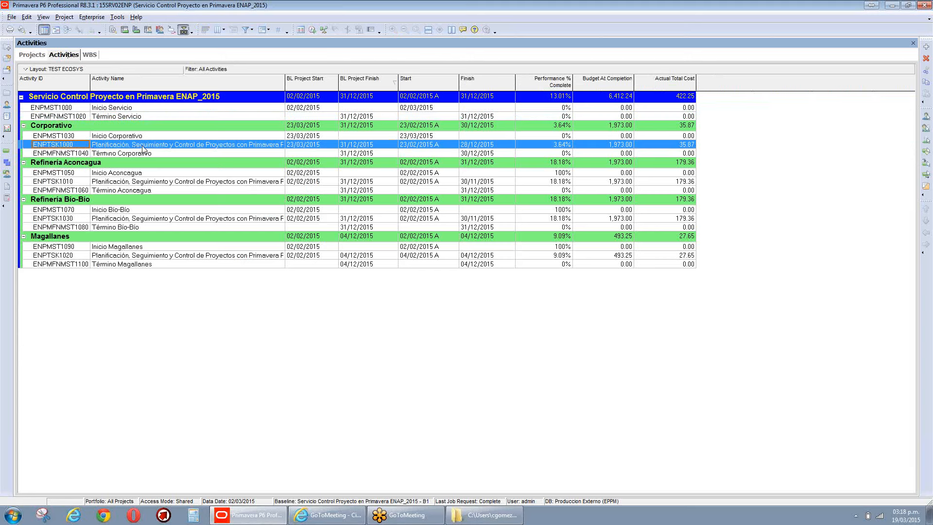
Step: Widen the Activity Name column to show full names, then switch to the shortcuts folder
left_click_drag(284, 81, 391, 86)
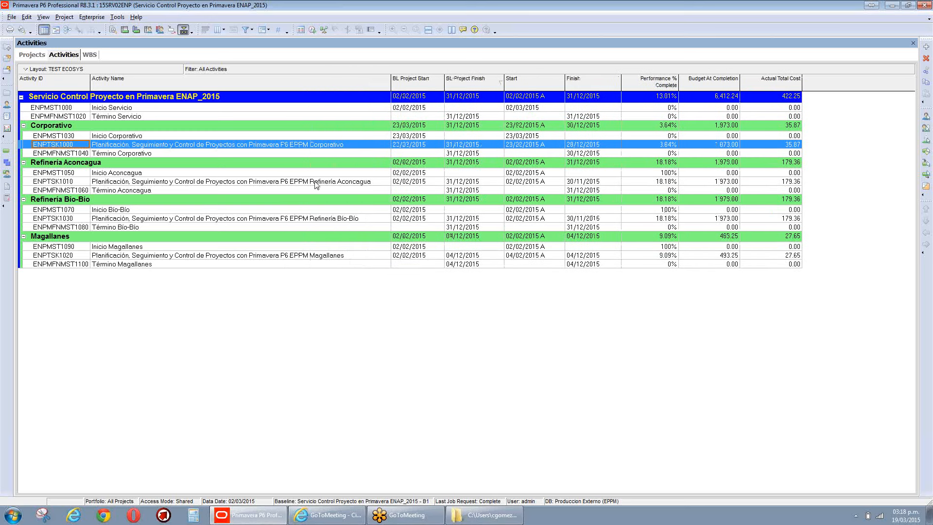
left_click(316, 182)
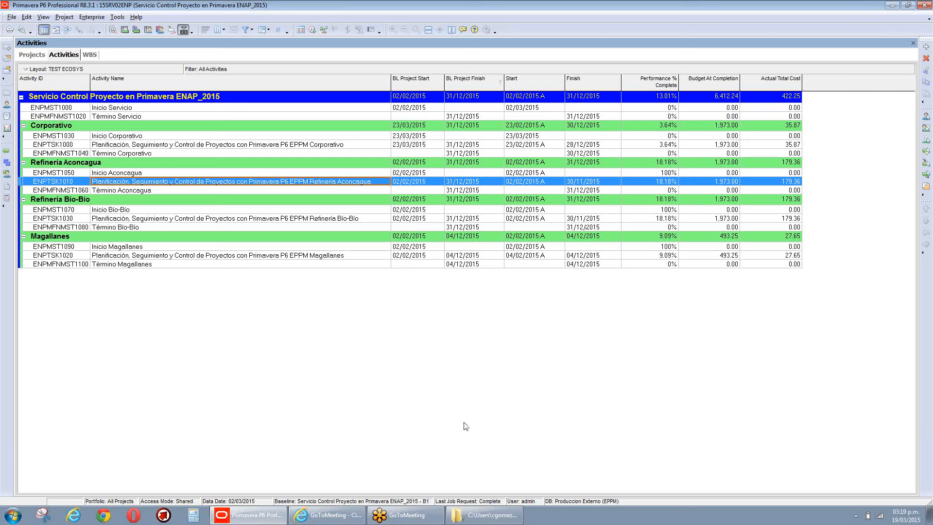
left_click(481, 519)
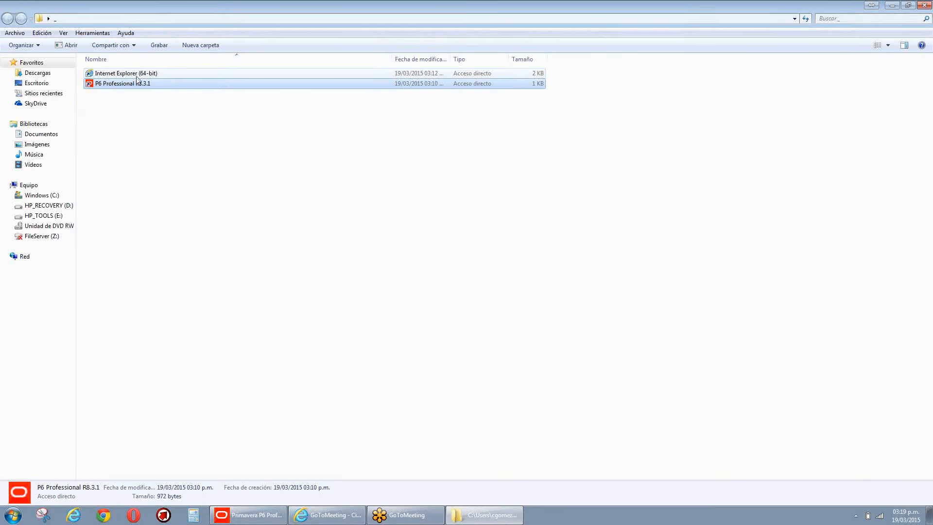
Step: Launch the Internet Explorer (64-bit) shortcut to reach the EcoSys EPC login page
left_click(137, 77)
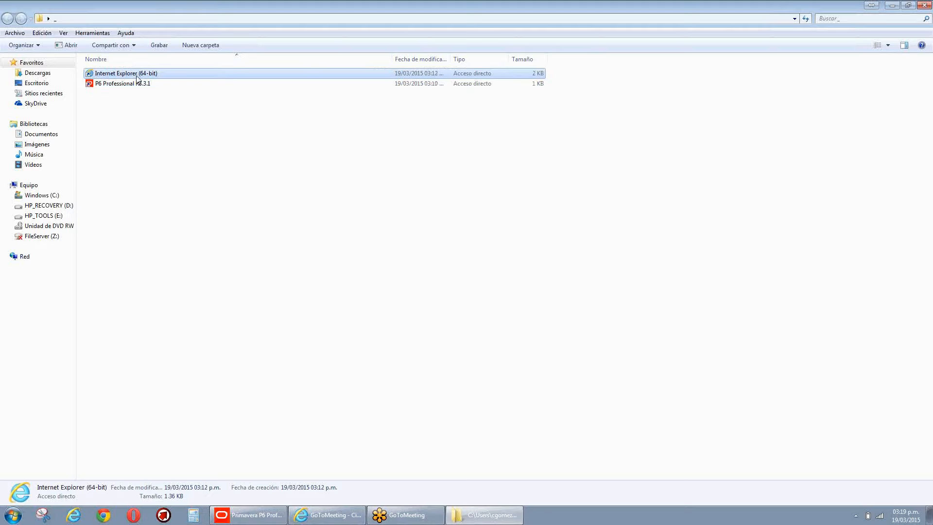
double_click(137, 76)
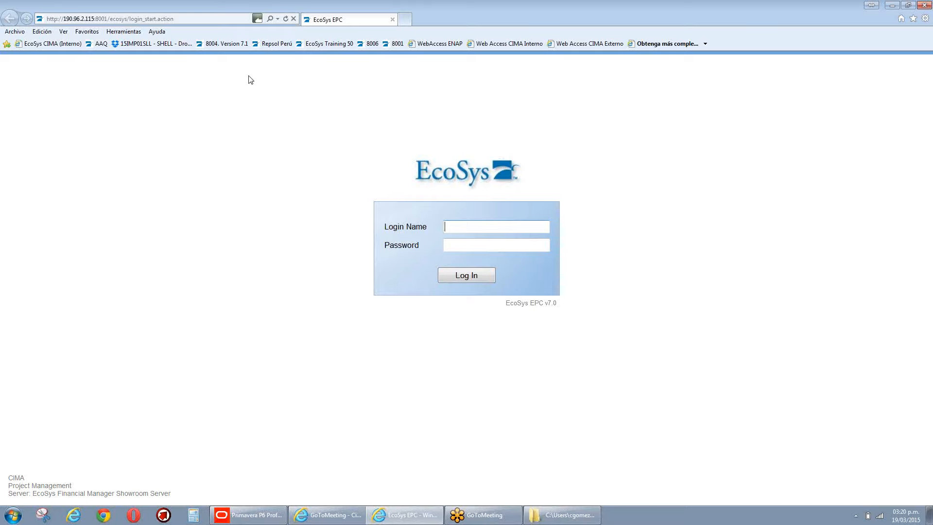
Step: Enter the user's login name in the Login Name field and move to Password
type("testp6")
key("Tab")
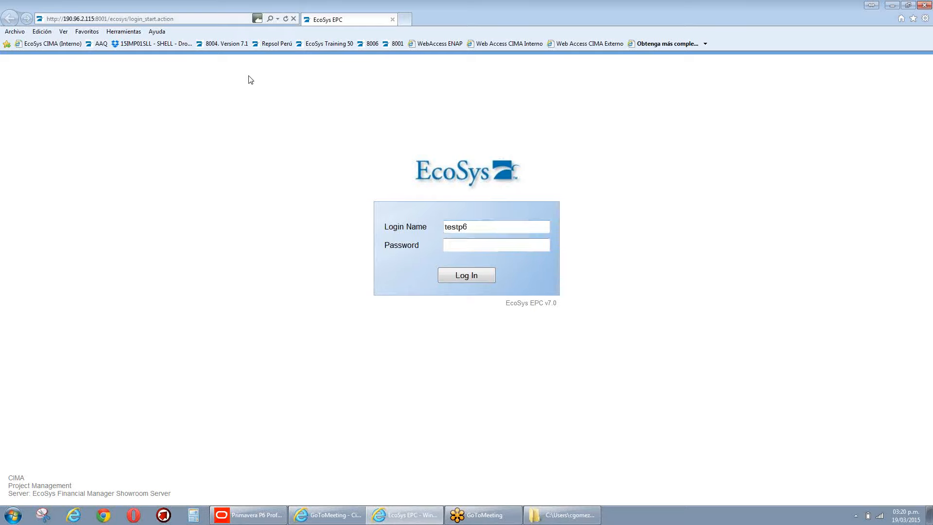
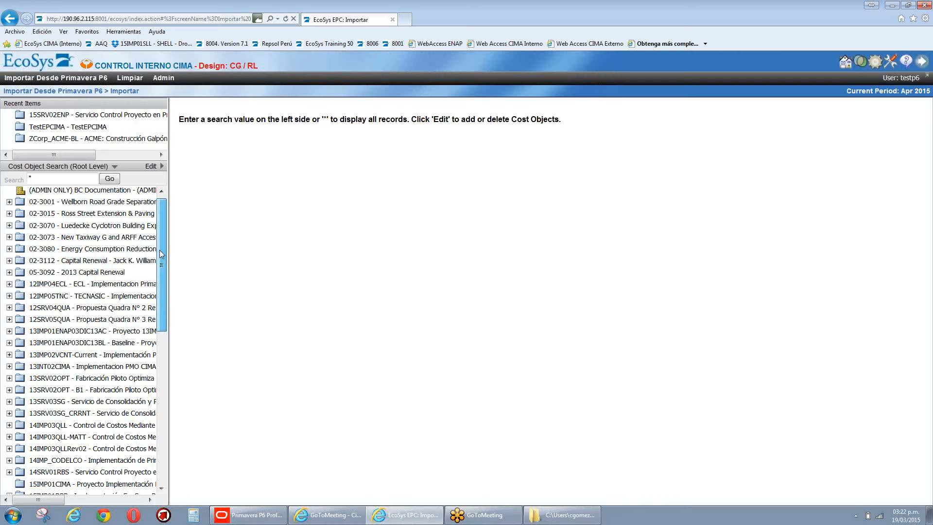
left_click_drag(162, 253, 162, 254)
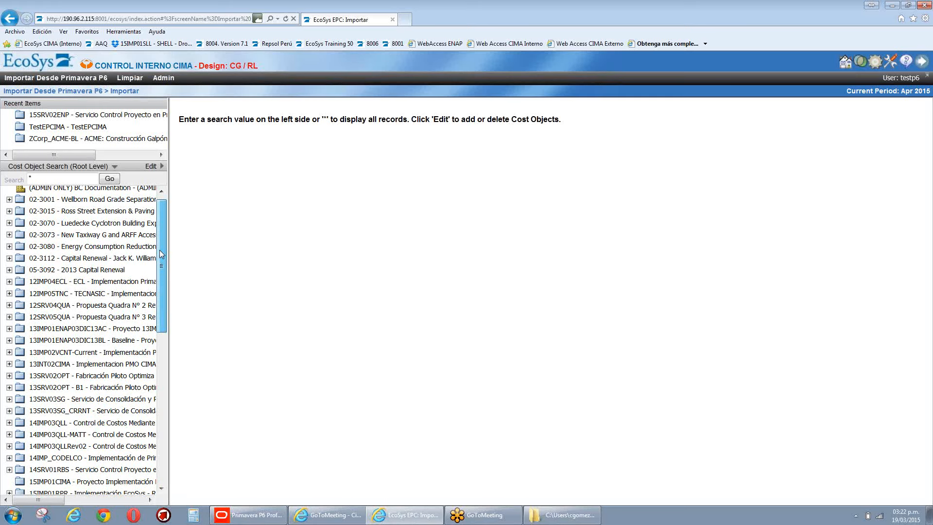
left_click_drag(162, 254, 167, 327)
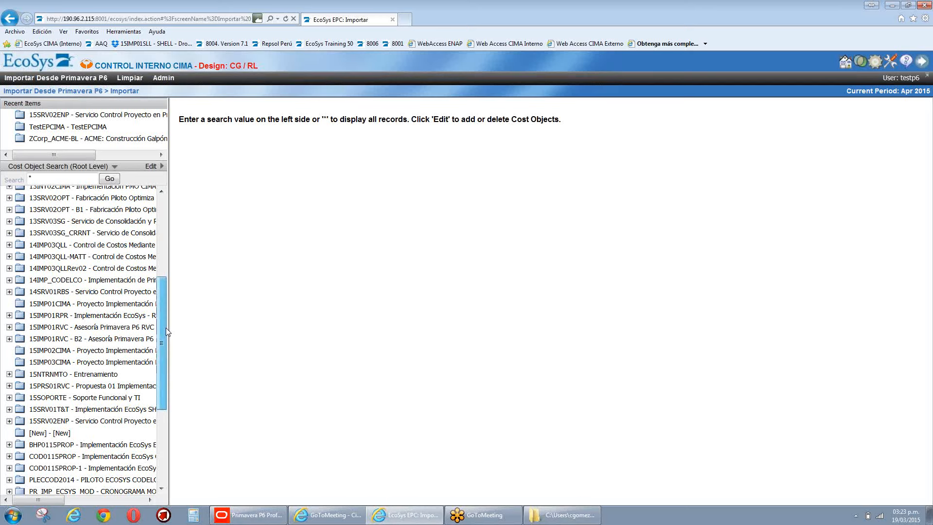
left_click_drag(166, 333, 164, 352)
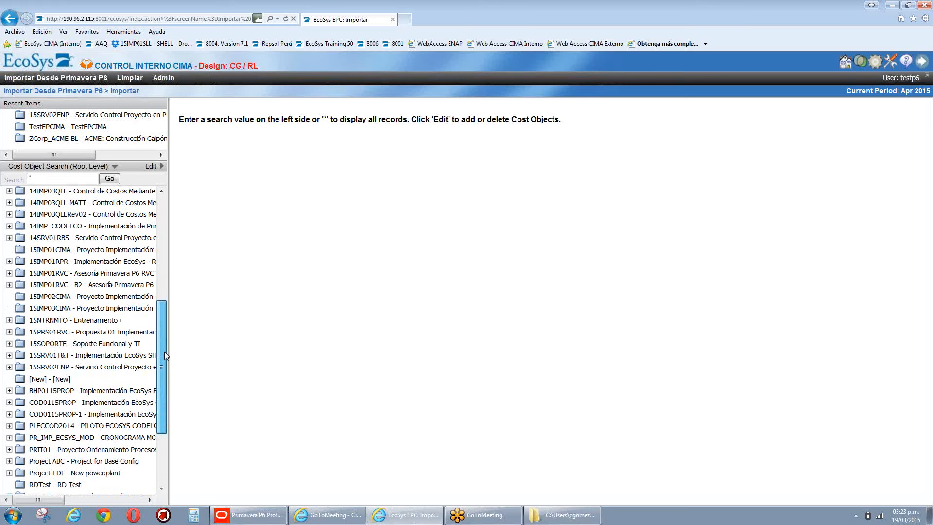
Step: Select project 15SRV02ENP and show its External Data settings: Actuals, This Period Value, US Dollar
left_click(68, 367)
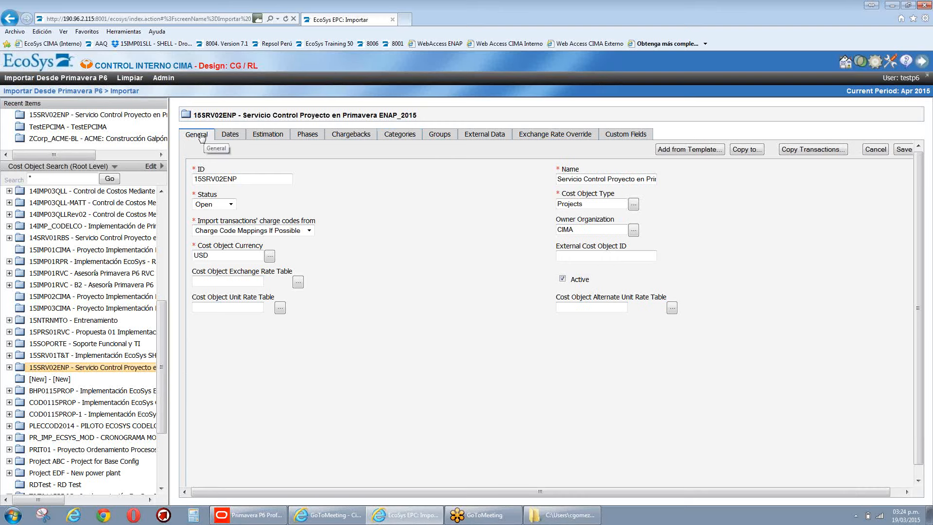
left_click(487, 139)
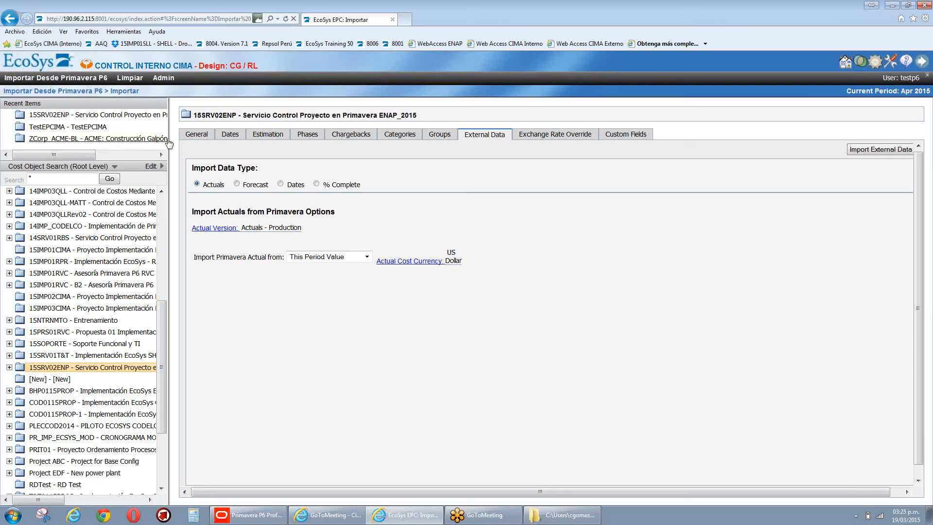
left_click(162, 79)
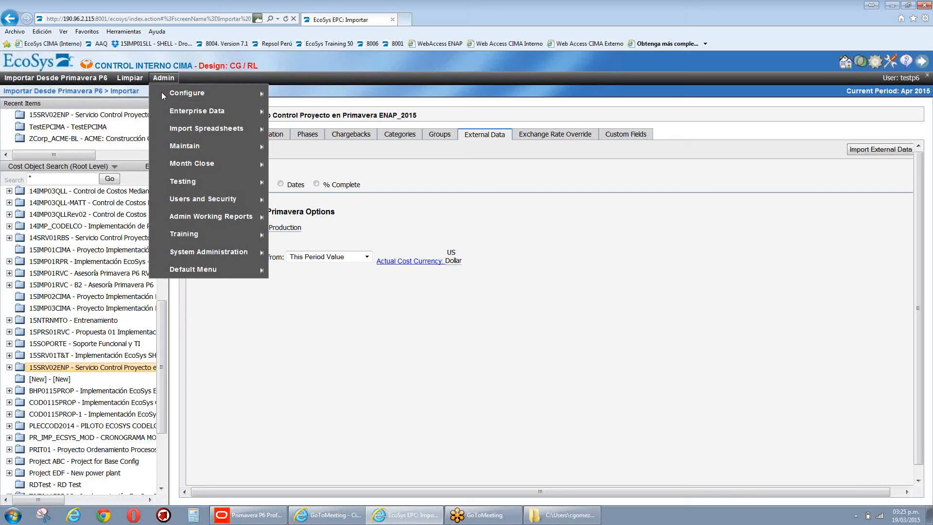
mouse_move(208, 271)
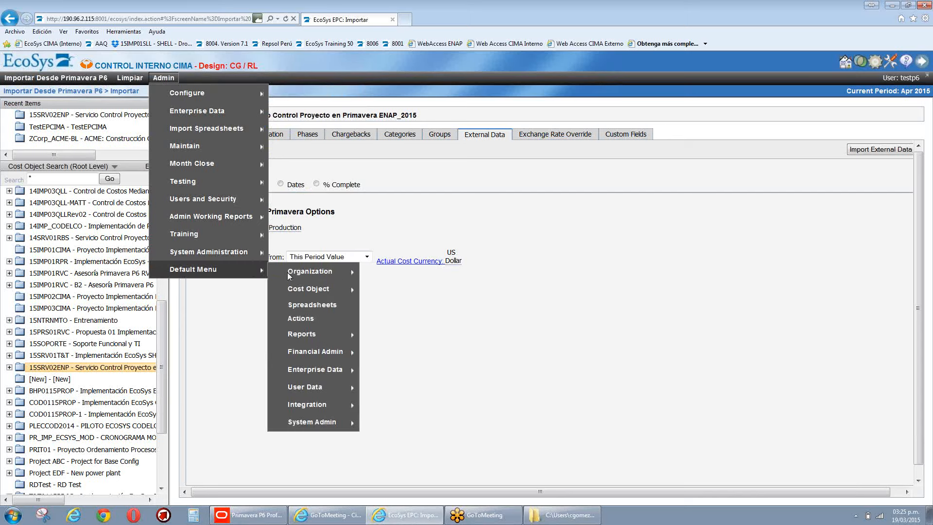
mouse_move(313, 408)
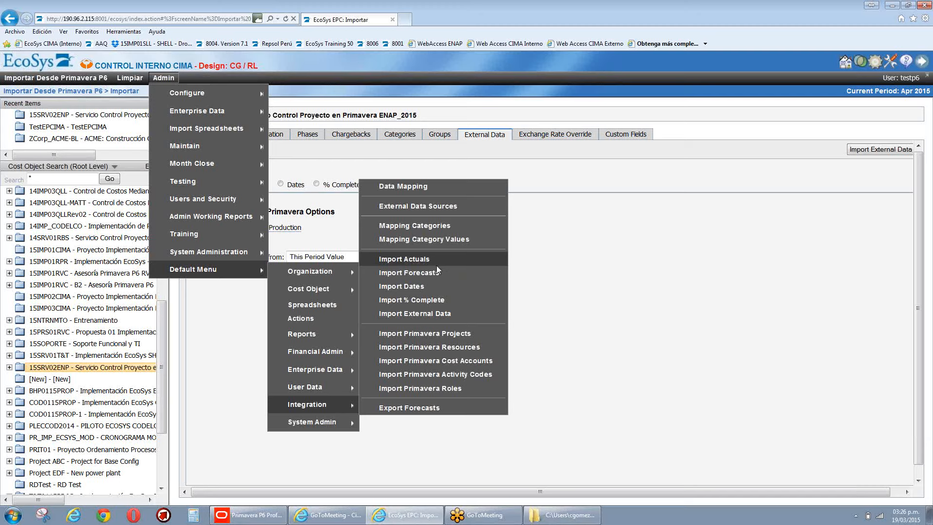
left_click(430, 315)
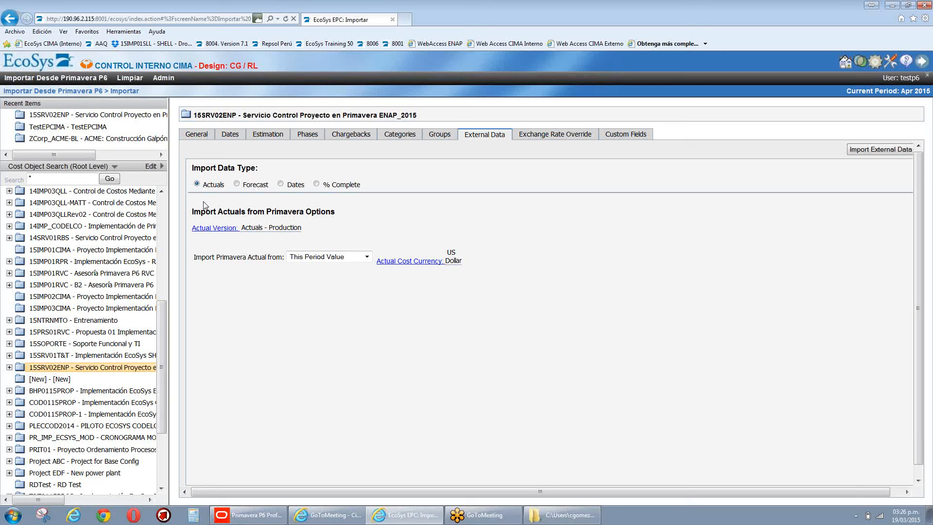
Step: Open Ver Resultados to see 15SRV02ENP's cost objects at 0.00% progress, budget and actual cost
left_click(48, 78)
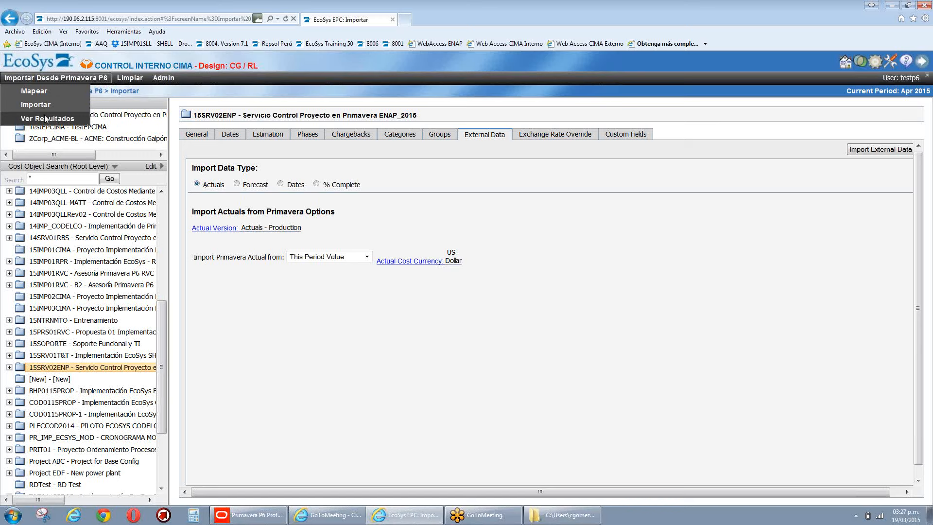
left_click(44, 118)
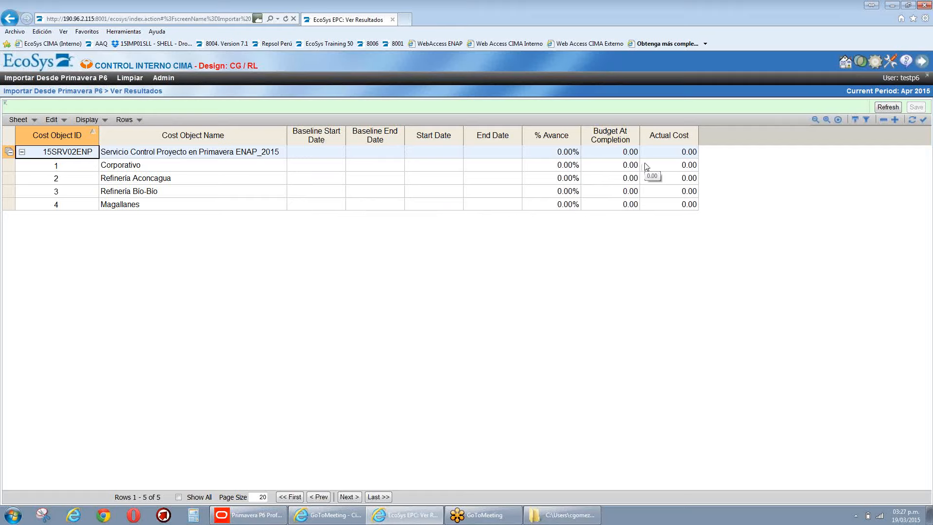
Step: Go to the Mapear page, with Primavera as the external data source and no mappings yet
mouse_move(269, 522)
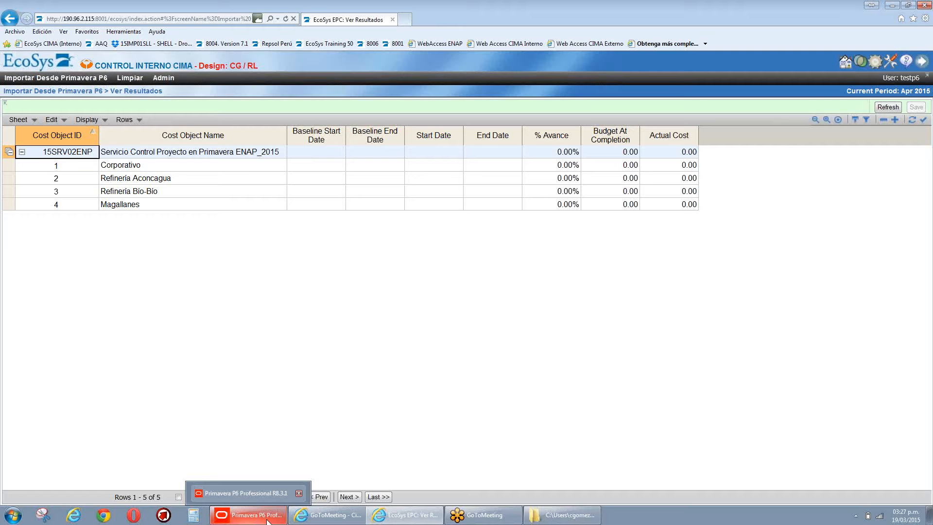
left_click(26, 77)
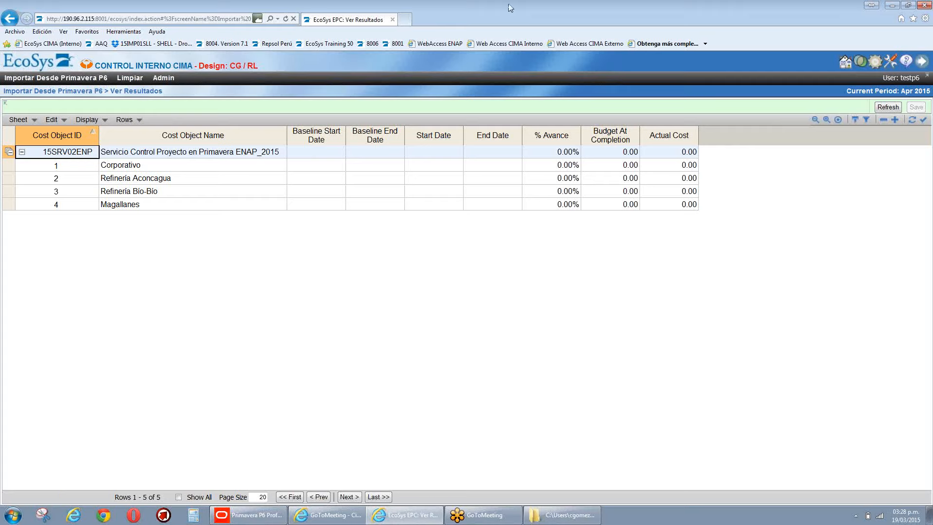
left_click(56, 78)
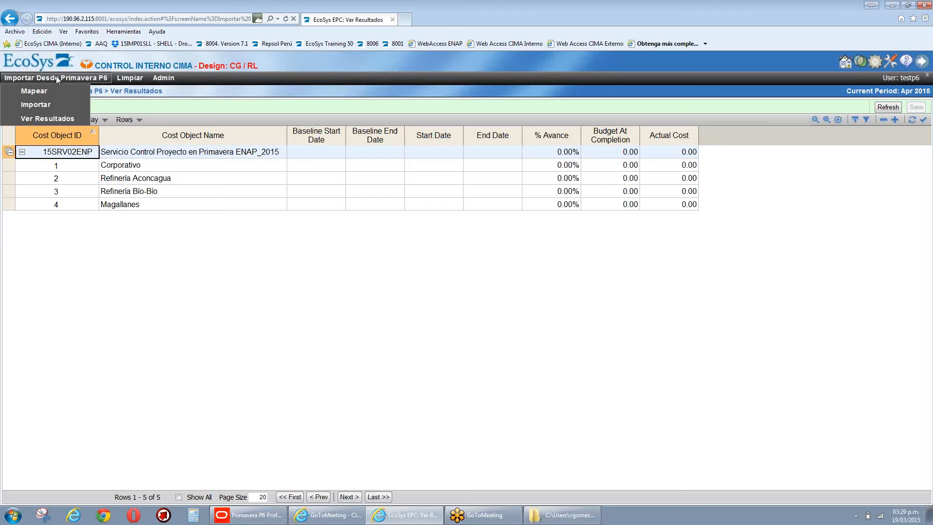
left_click(35, 92)
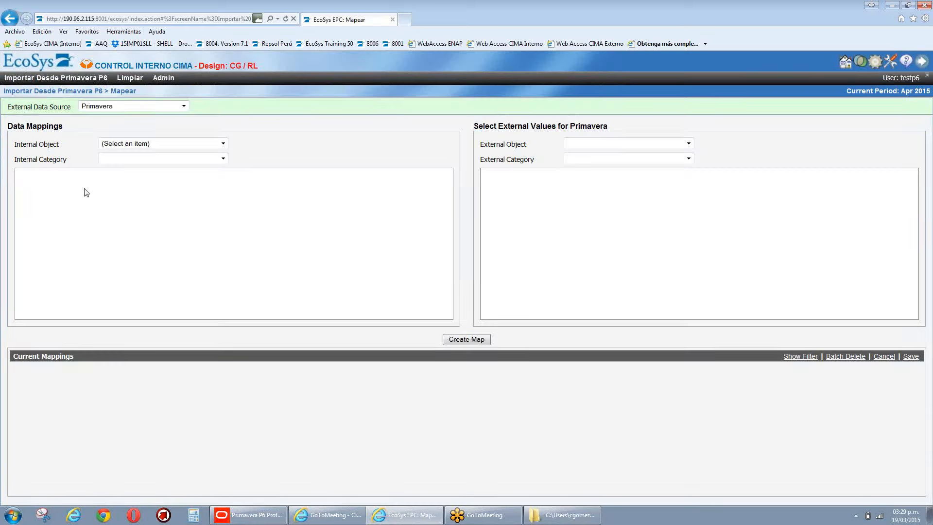
Step: Choose internal object Cost Object and internal category Projects for the Primavera mapping
left_click(222, 144)
left_click(197, 163)
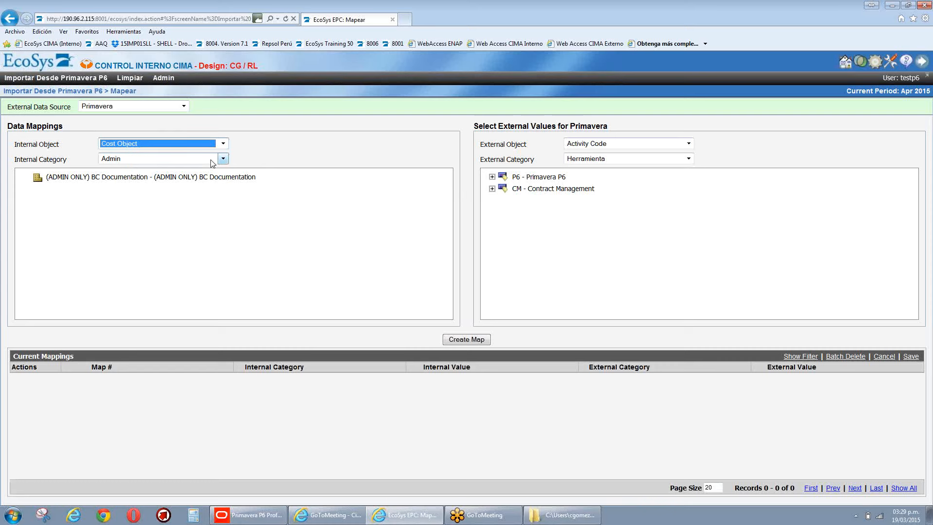
left_click(211, 161)
left_click(138, 185)
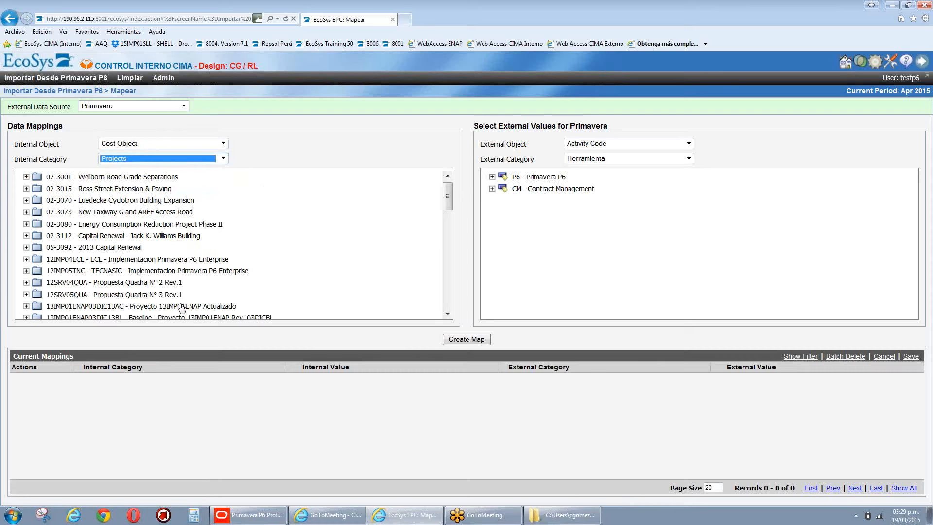
left_click_drag(450, 193, 450, 248)
Step: Set the external object to Project - WBS, browse its project categories, then return to Importar
left_click(688, 144)
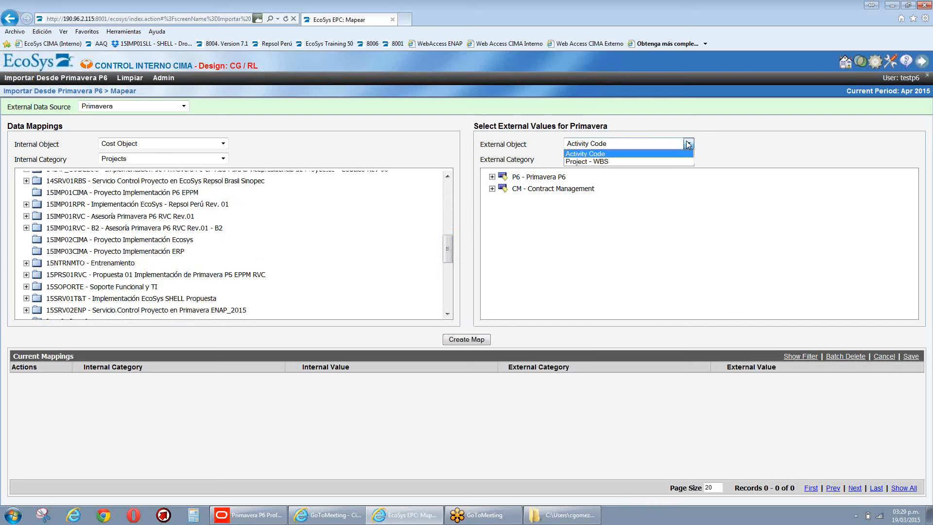
left_click(576, 162)
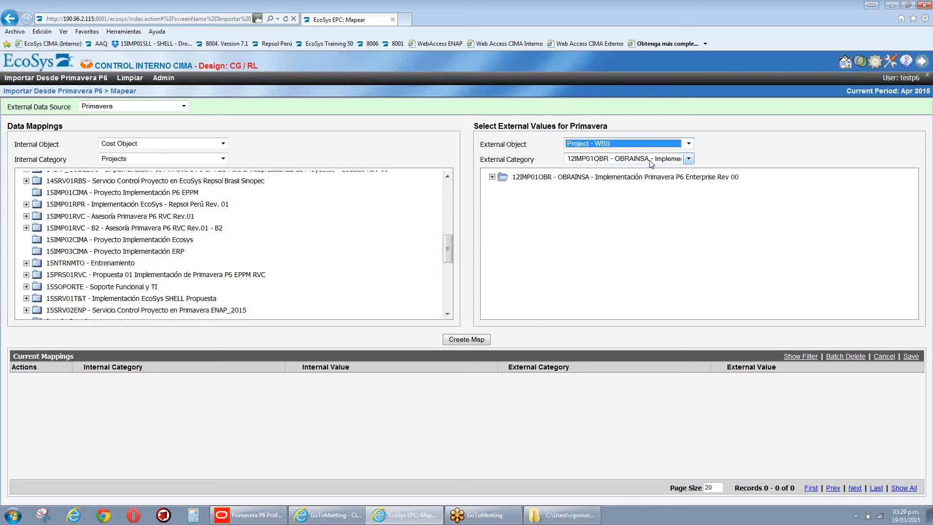
left_click(651, 161)
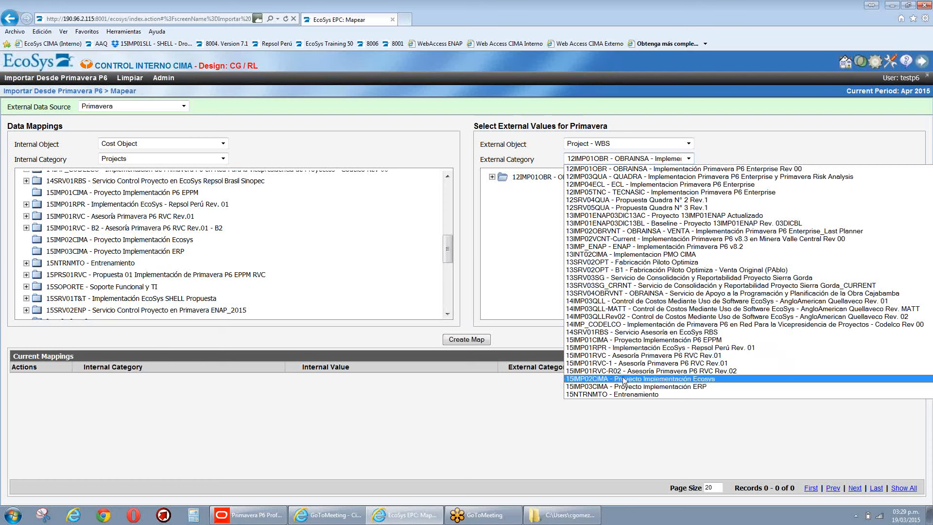
scroll(625, 380, "down", 1)
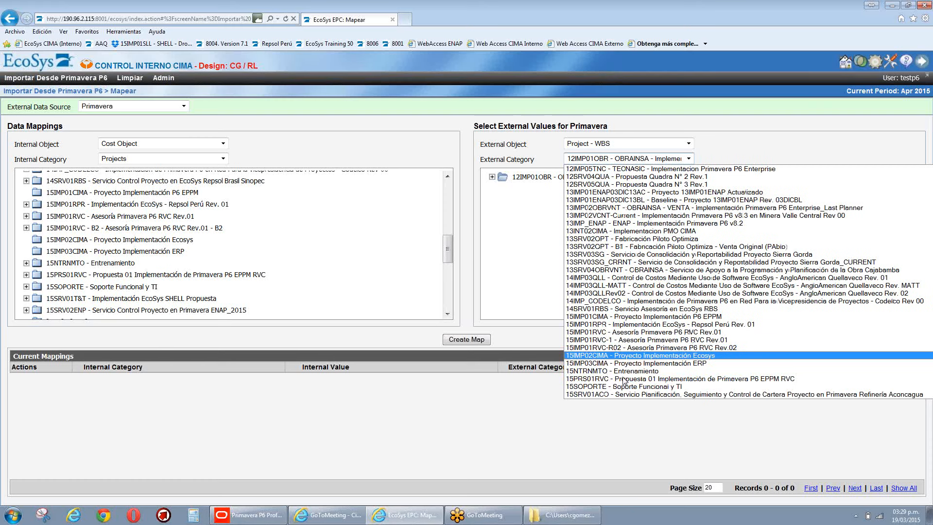
scroll(624, 380, "down", 1)
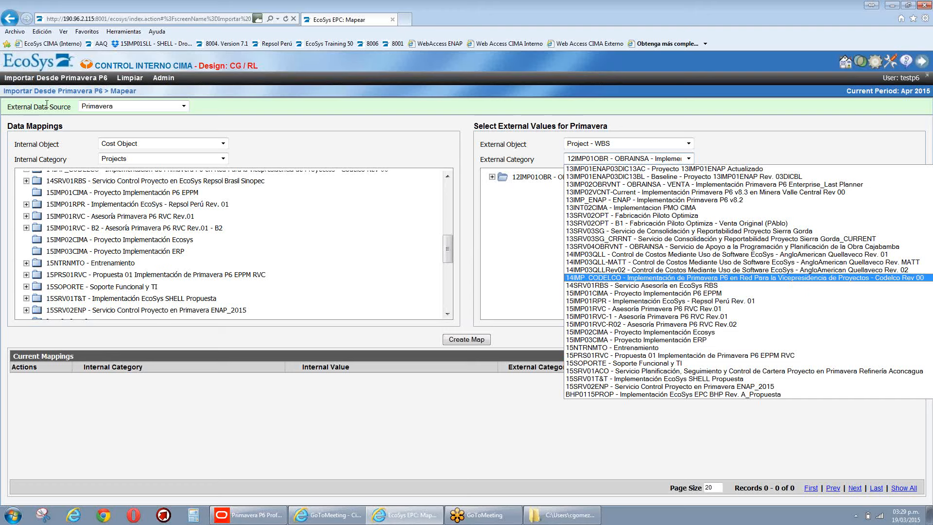
mouse_move(44, 79)
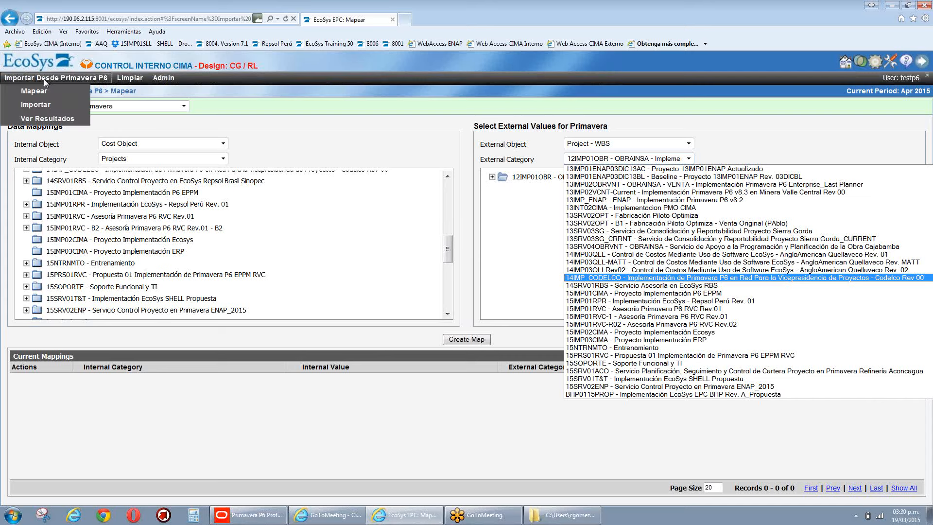
left_click(42, 106)
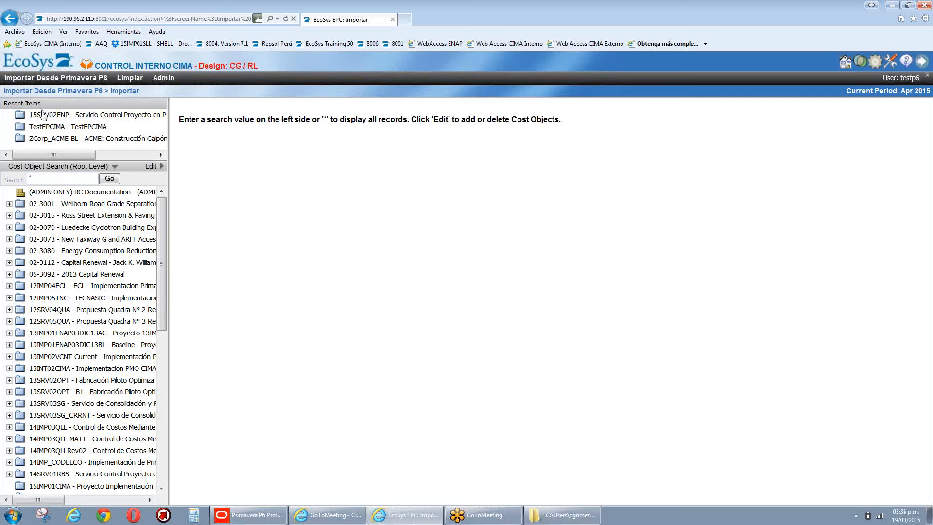
Step: Open 15SRV02ENP from Recent Items and show its External Data tab (Actuals, US Dollar)
left_click(42, 115)
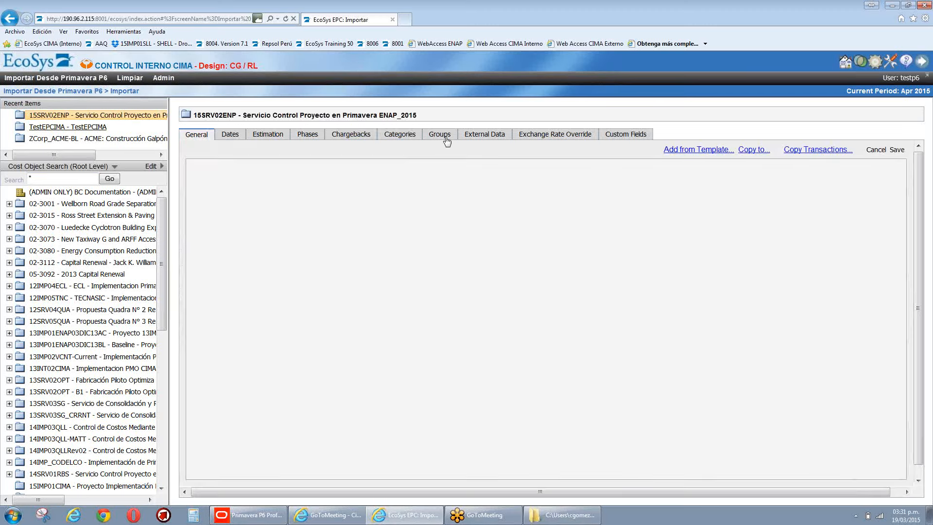
left_click(491, 138)
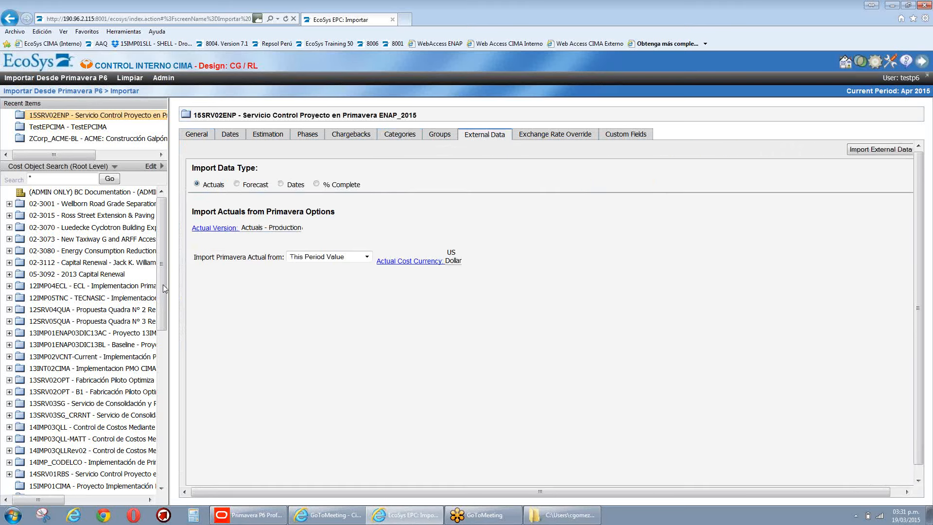
Step: Import the Primavera dates into 15SRV02ENP, confirming the import with Aceptar
left_click_drag(162, 285, 164, 211)
left_click(281, 185)
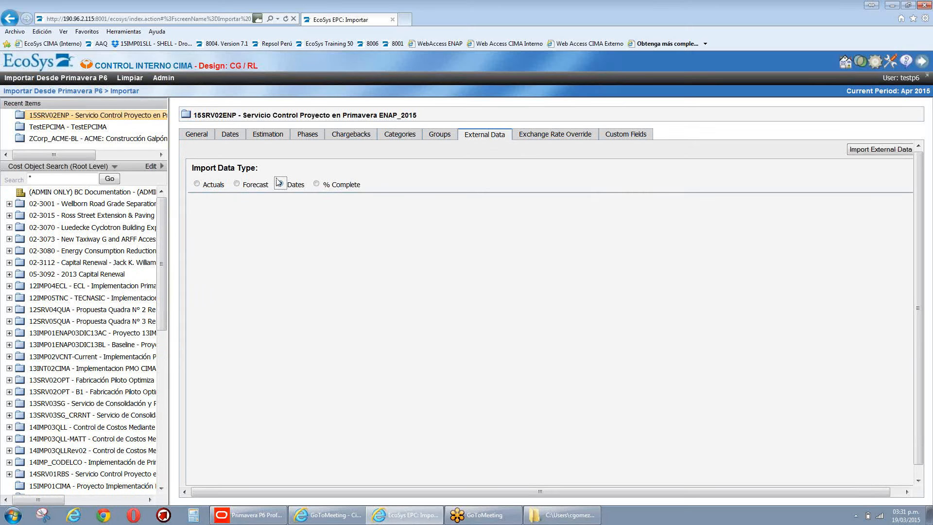
left_click(861, 151)
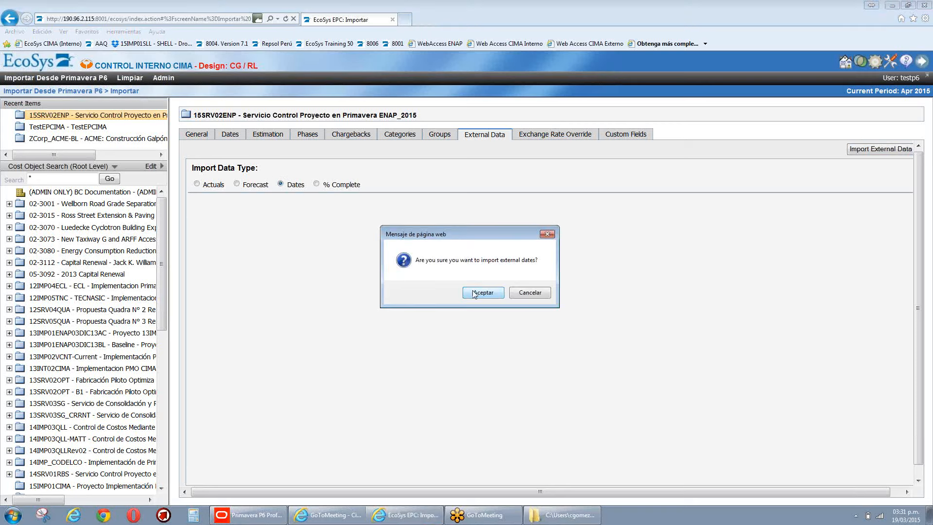
left_click(474, 293)
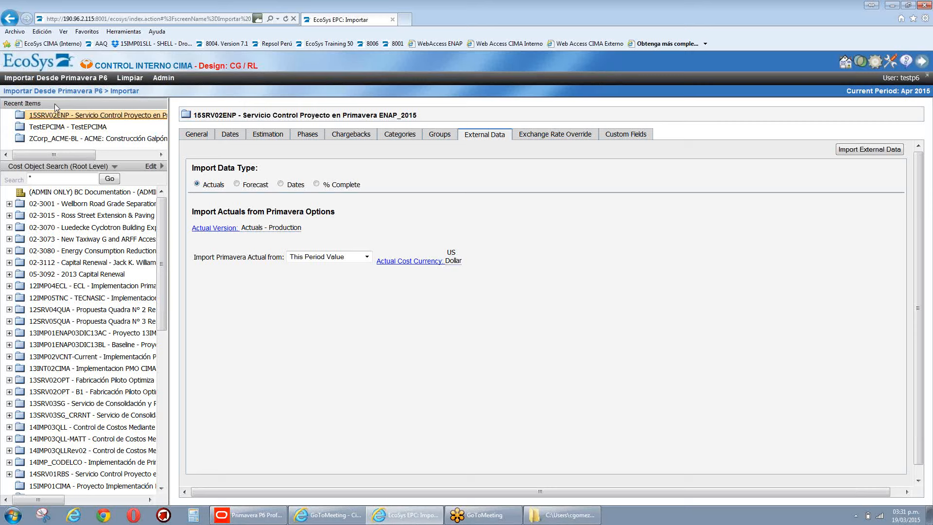
left_click(41, 80)
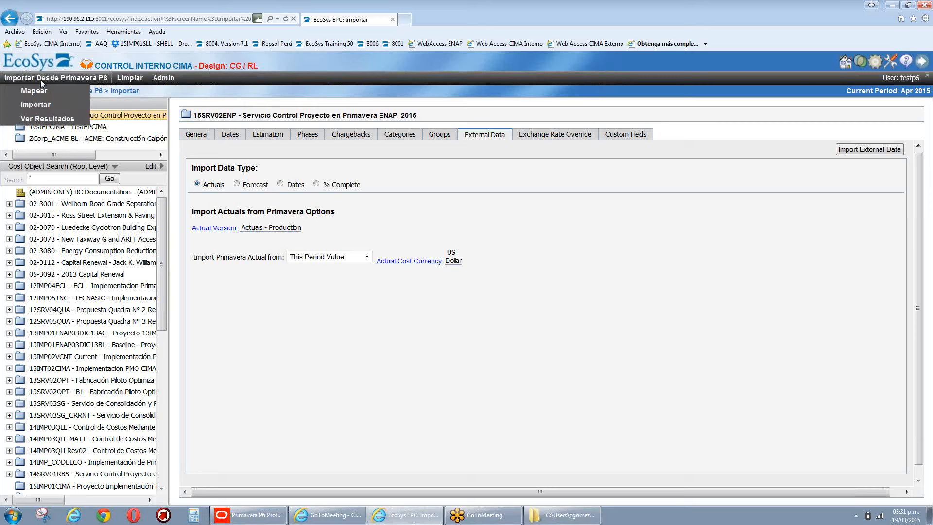
Step: Review the imported baseline and current dates, e.g. start 02/03/2015 and end 31/12/2015
left_click(38, 119)
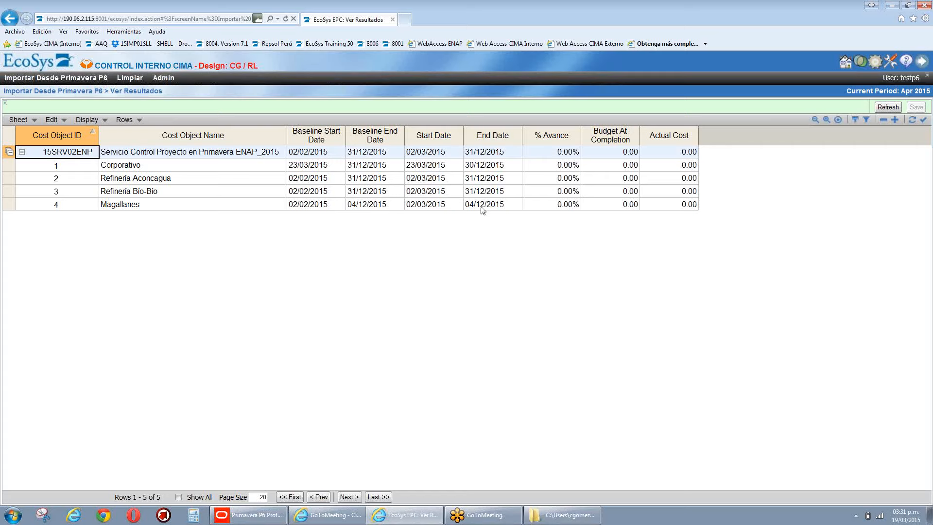
left_click(33, 78)
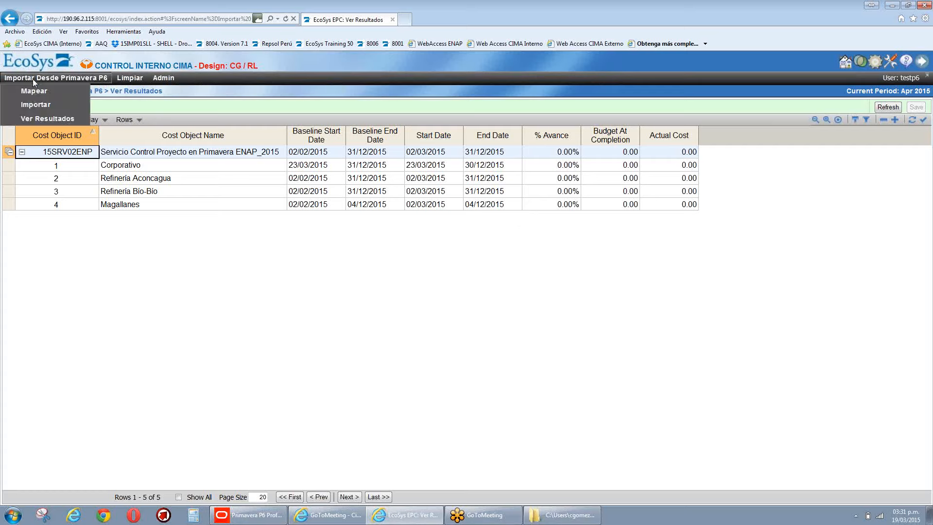
Step: Reopen 15SRV02ENP's External Data tab and set the import data type to Dates
left_click(35, 105)
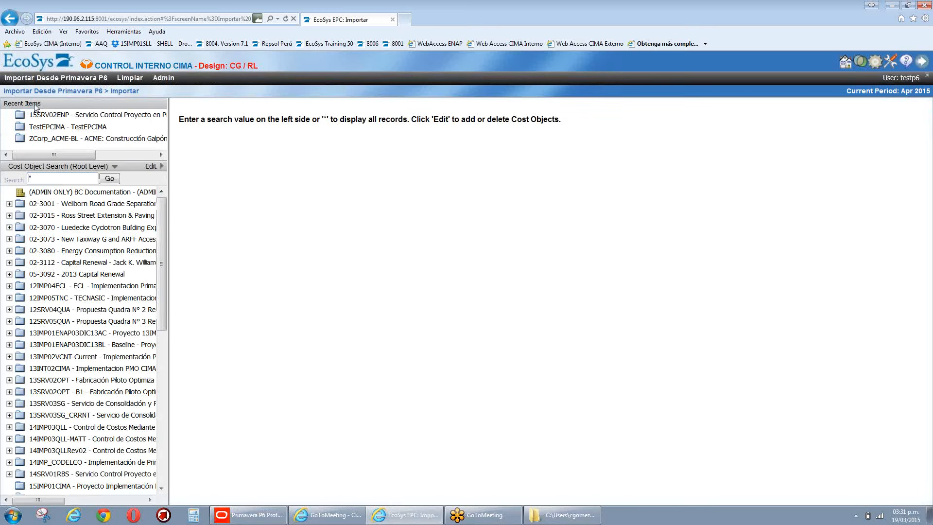
left_click(56, 116)
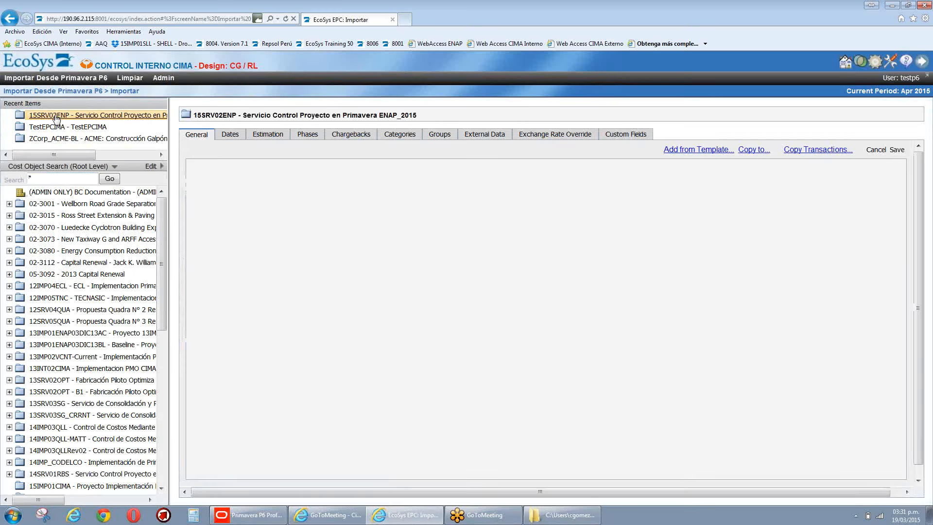
left_click(475, 136)
left_click(317, 184)
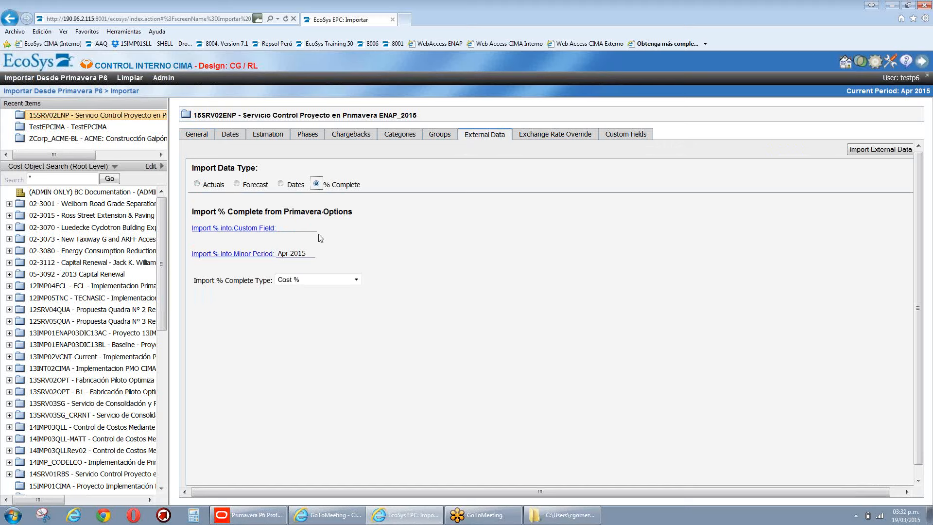
mouse_move(320, 231)
left_click(280, 185)
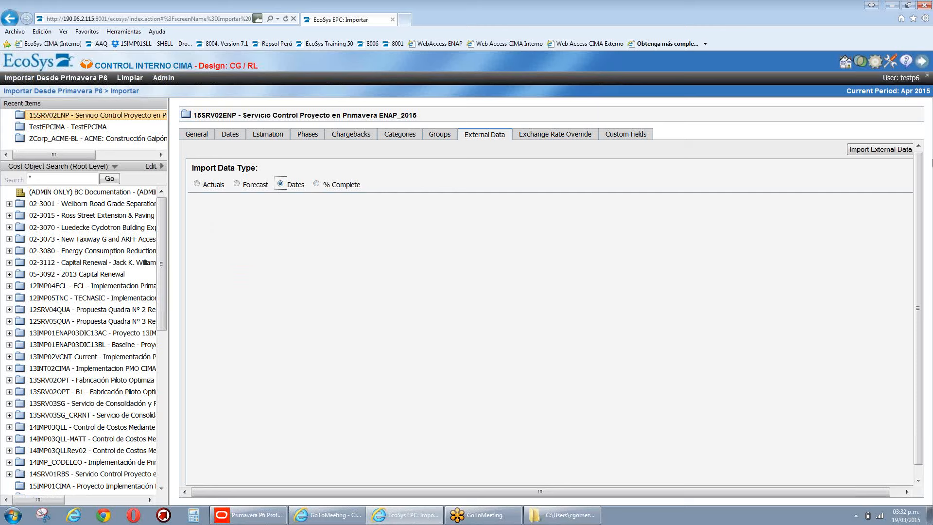
Step: Set the import type to % Complete targeting custom field cima_%P6, then check the % complete types
left_click(320, 186)
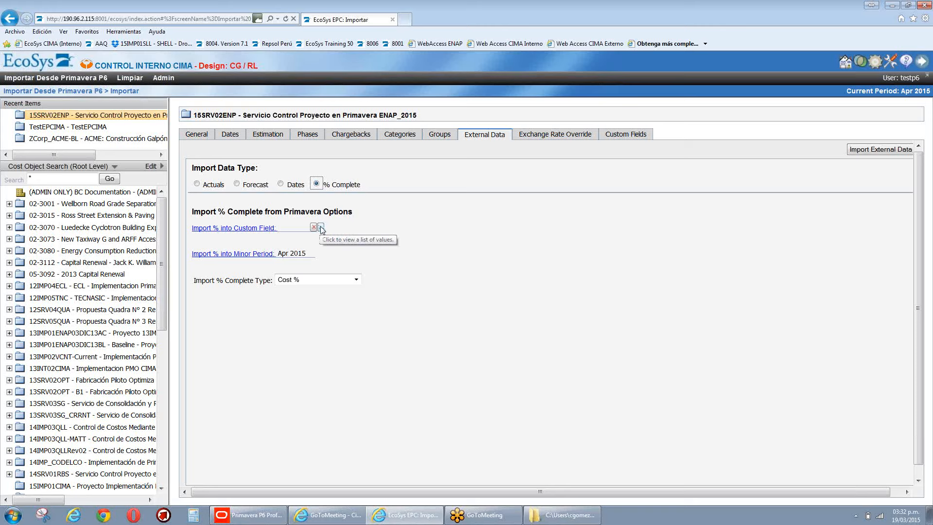
left_click(321, 227)
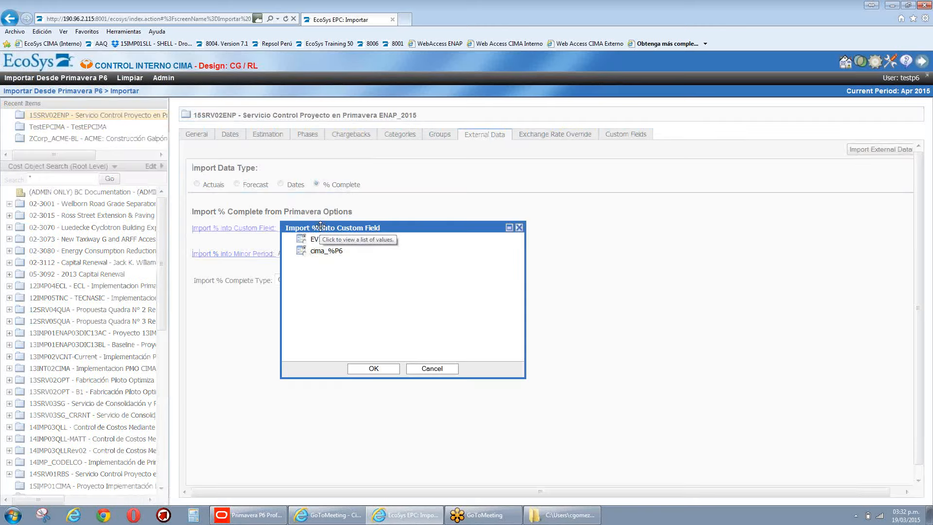
double_click(326, 251)
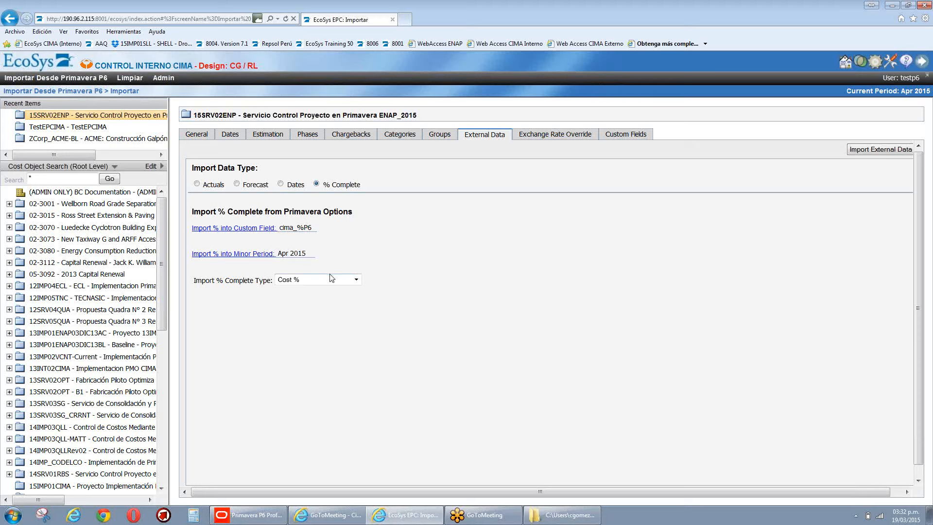
left_click(356, 280)
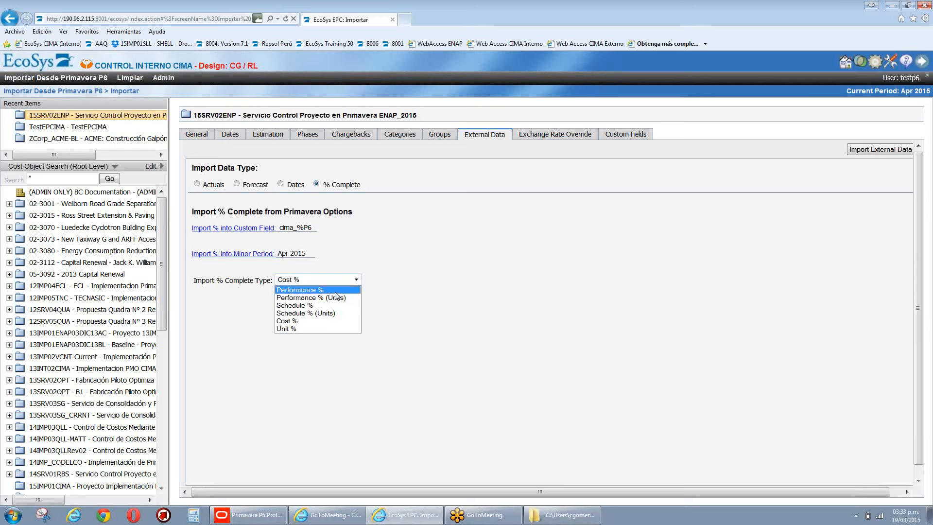
Step: Set the Import % Complete Type to Performance % instead of Cost %
left_click(335, 292)
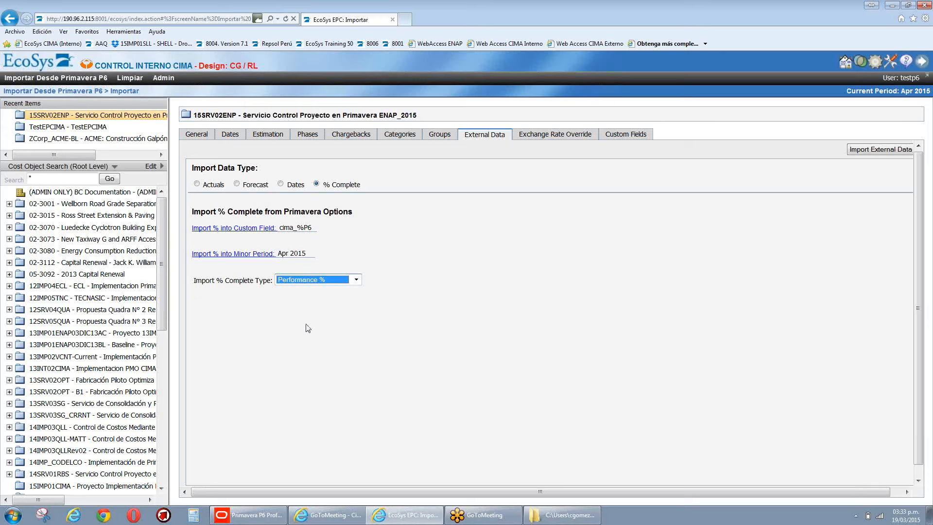
Step: Run and confirm the Performance % complete import into cima_%P6 for Apr 2015
left_click(869, 155)
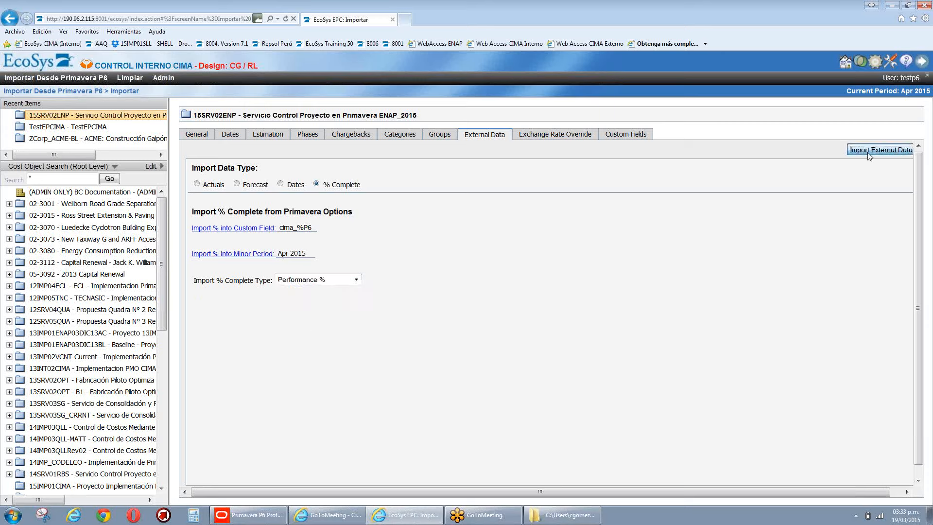
left_click(492, 293)
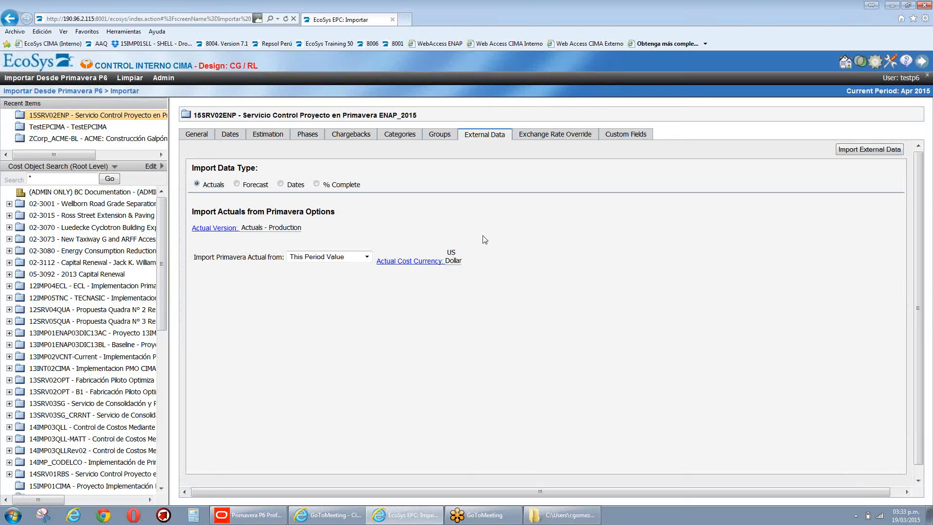
Step: Switch the Import Data Type to Forecast, using version cima_P6 for Fiscal 2010–2020
left_click(238, 185)
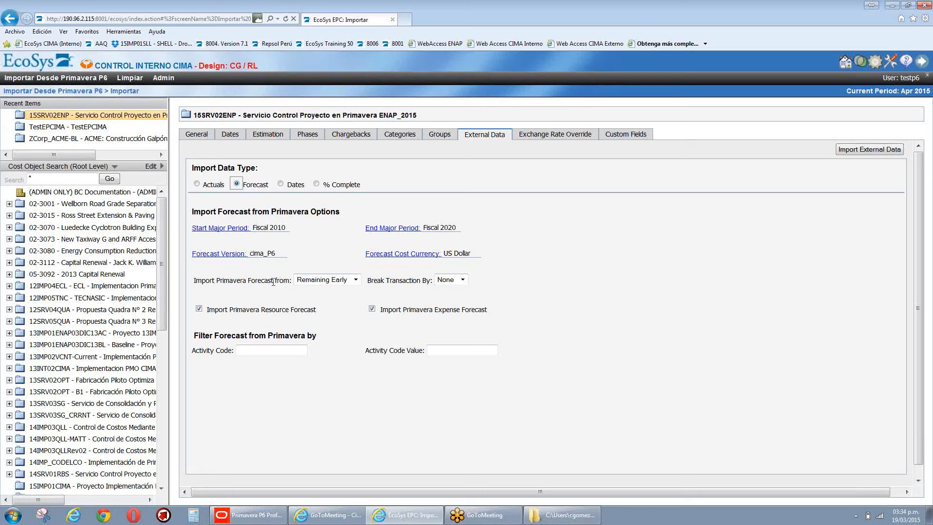
Step: Take the forecast from Planned values and import it from Primavera, confirming the import
left_click(355, 281)
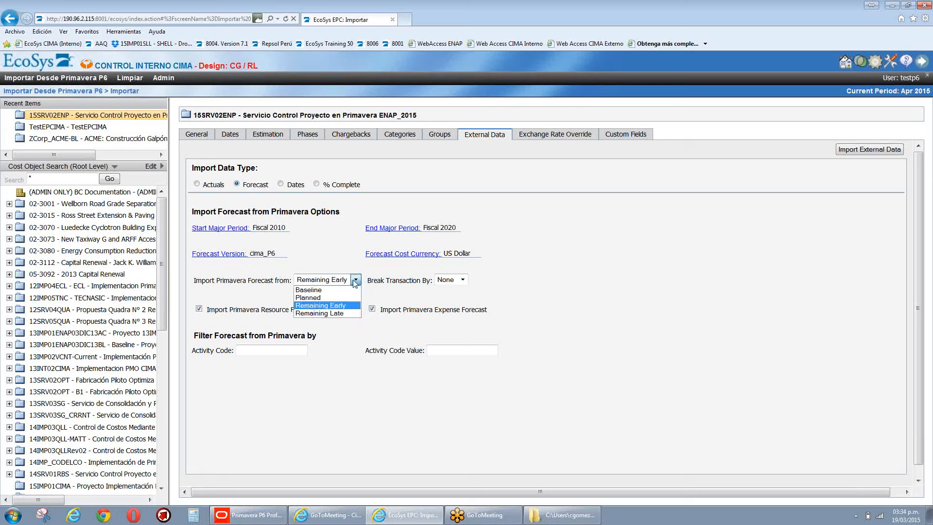
left_click(335, 297)
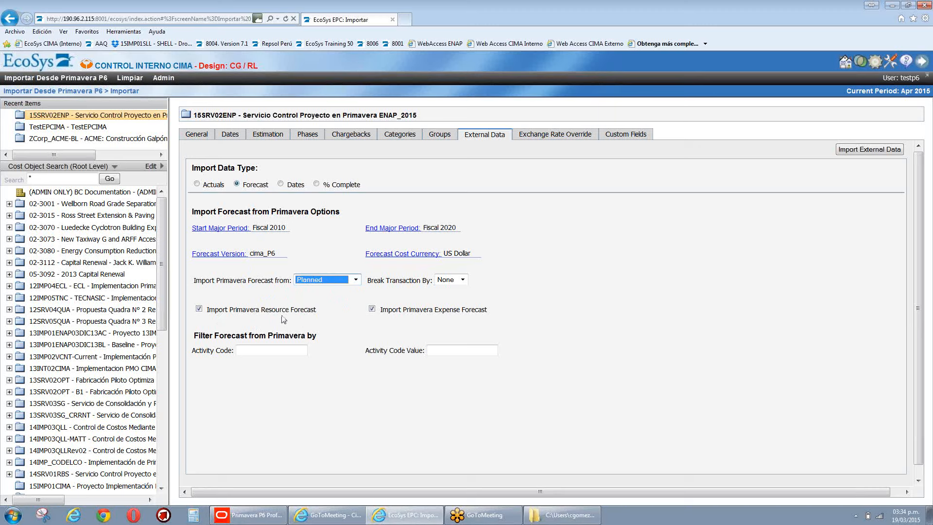
left_click_drag(290, 310, 338, 325)
left_click(444, 321)
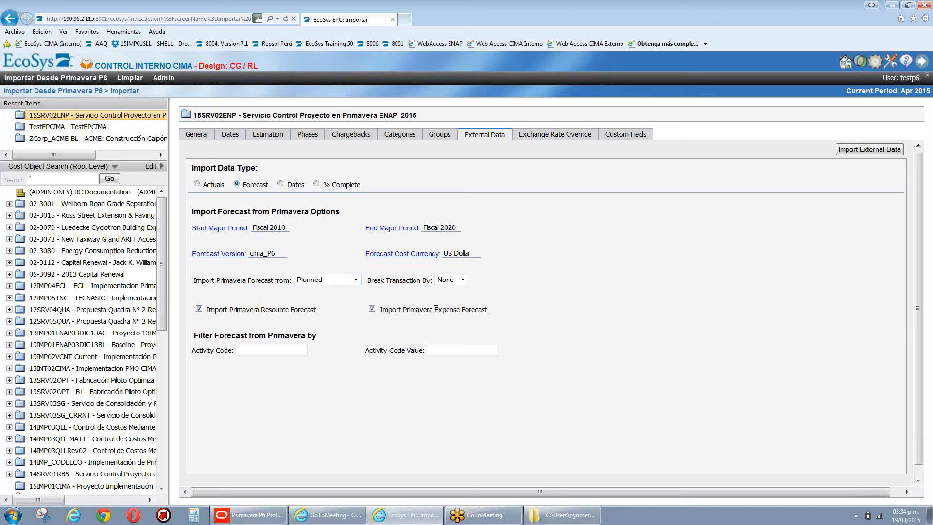
left_click_drag(404, 309, 461, 311)
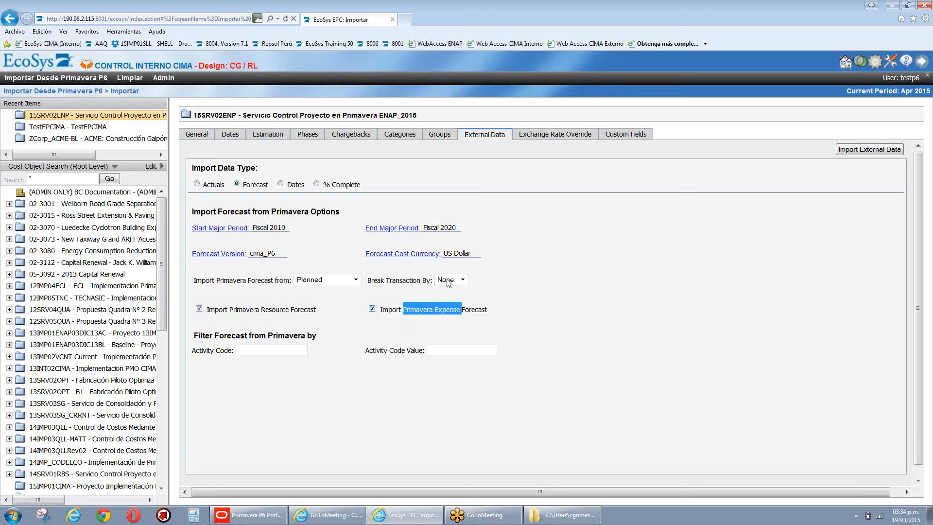
left_click(862, 152)
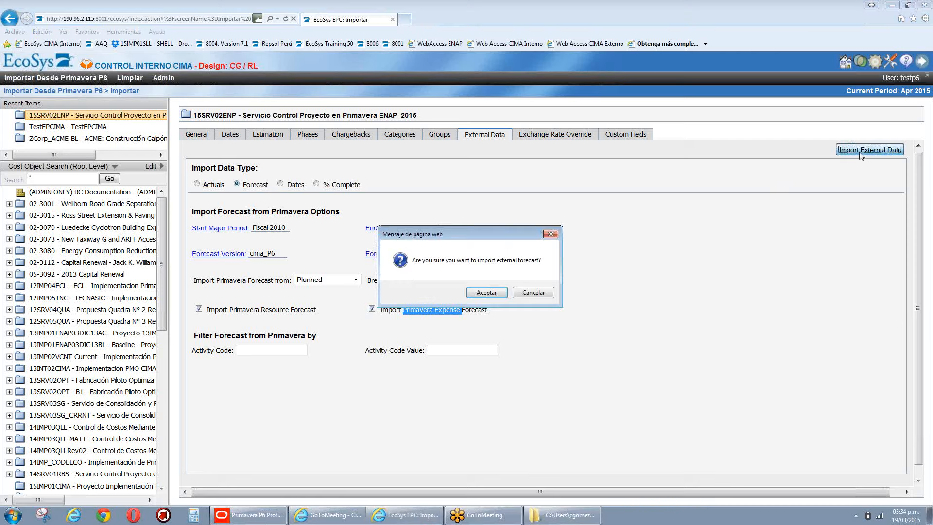
left_click(493, 294)
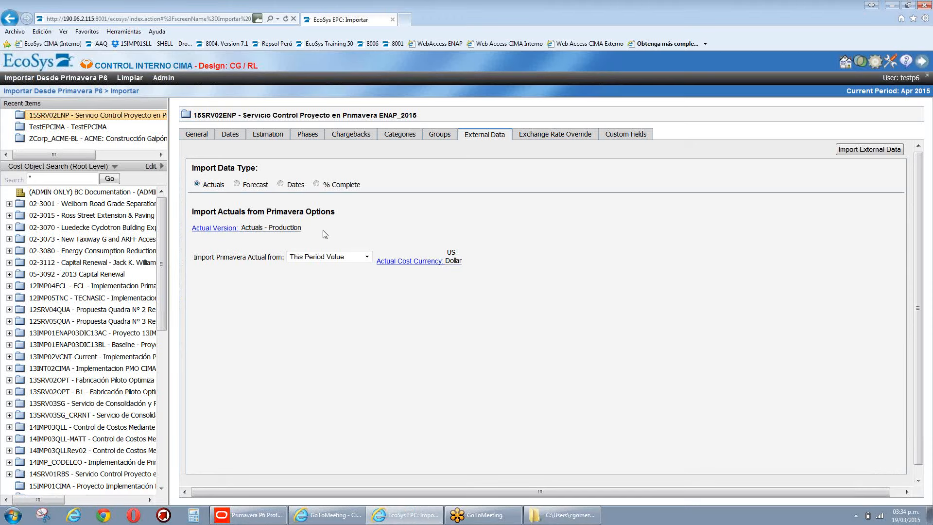
Step: List the four source options in the 'Import Primavera Actual from' dropdown
left_click(367, 257)
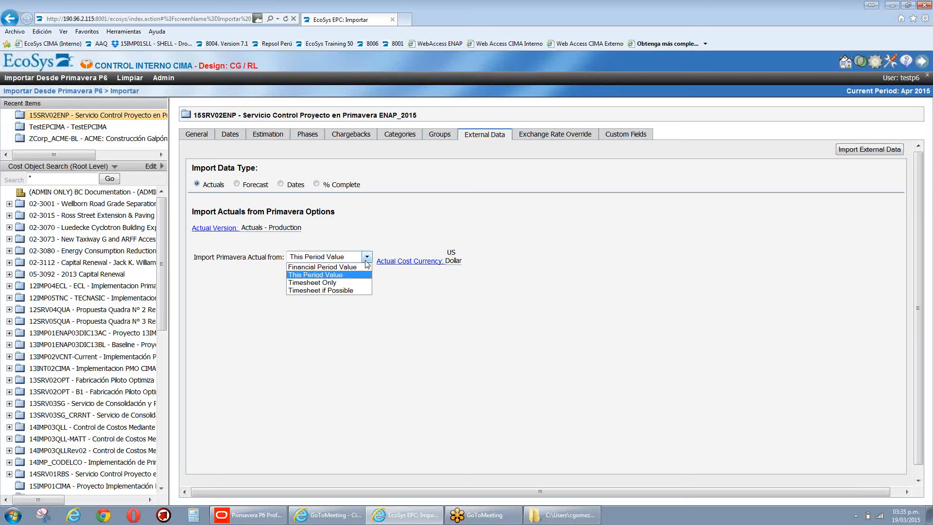
Step: Keep This Period Value as the actuals source and start the external actuals import
left_click(336, 275)
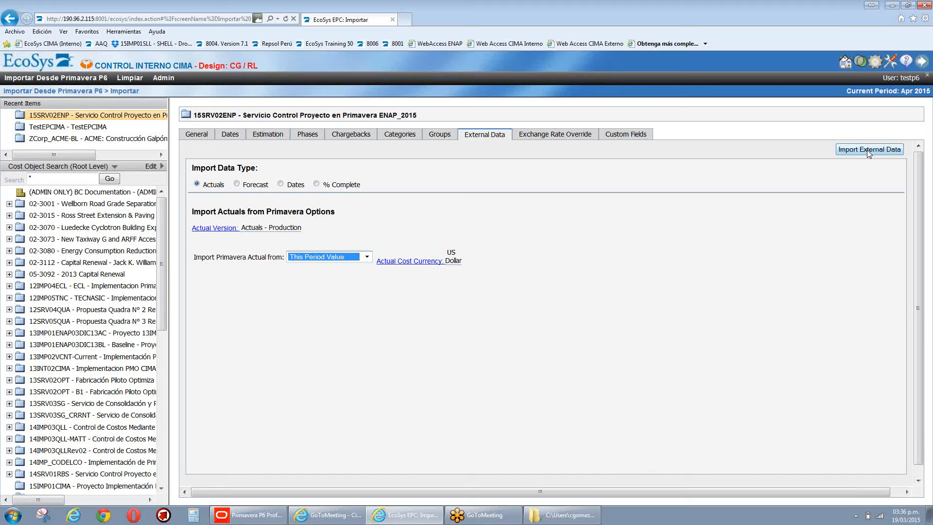
left_click(868, 149)
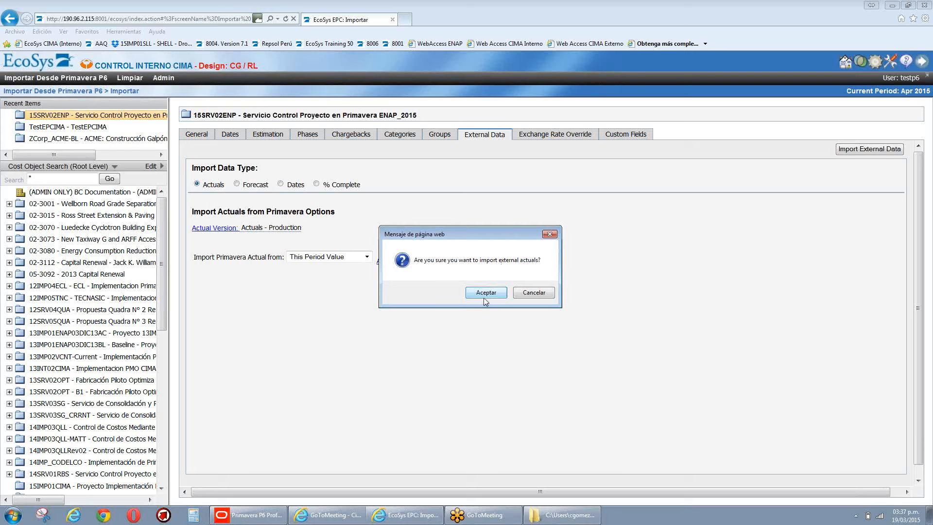
Step: Confirm the external actuals import, taking This Period Value in US Dollar
left_click(486, 293)
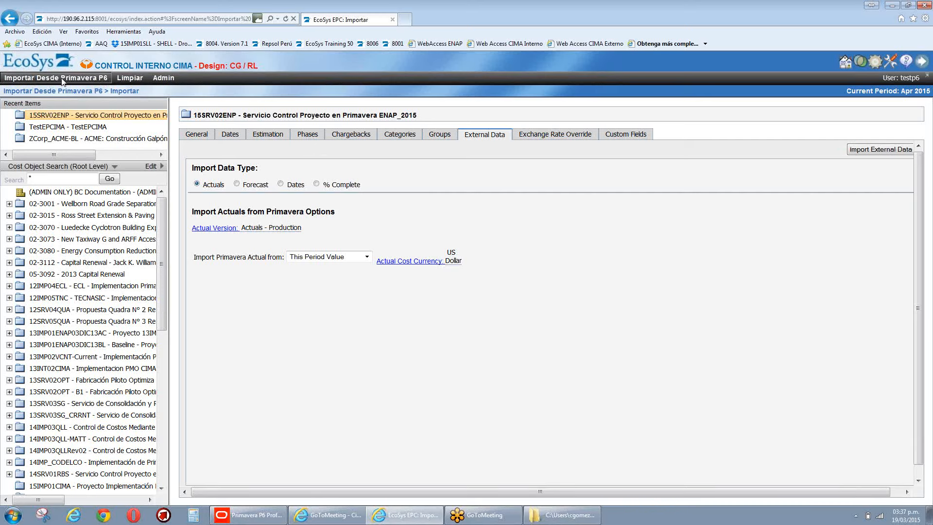
left_click(30, 79)
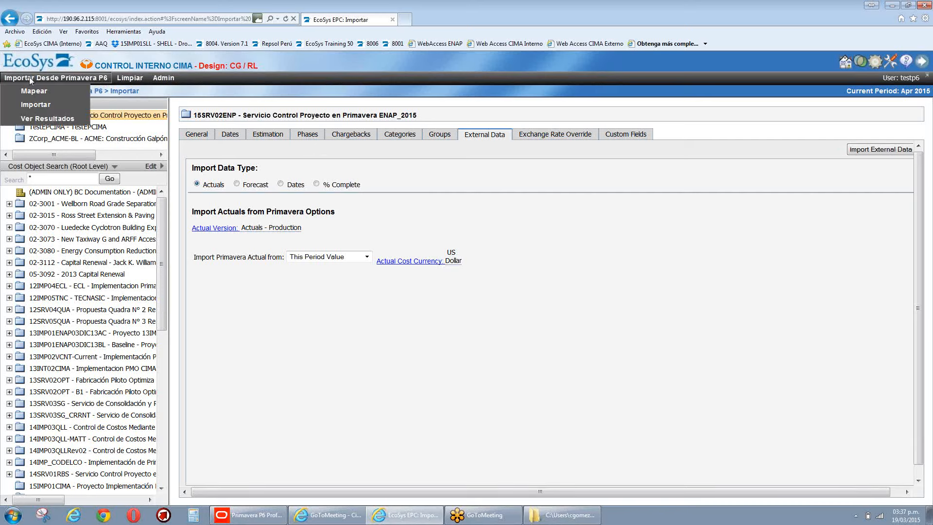
Step: Open Ver Resultados showing 15SRV02ENP at 13.01% progress, 6,412.24 budget, 422.25 actual cost
left_click(34, 119)
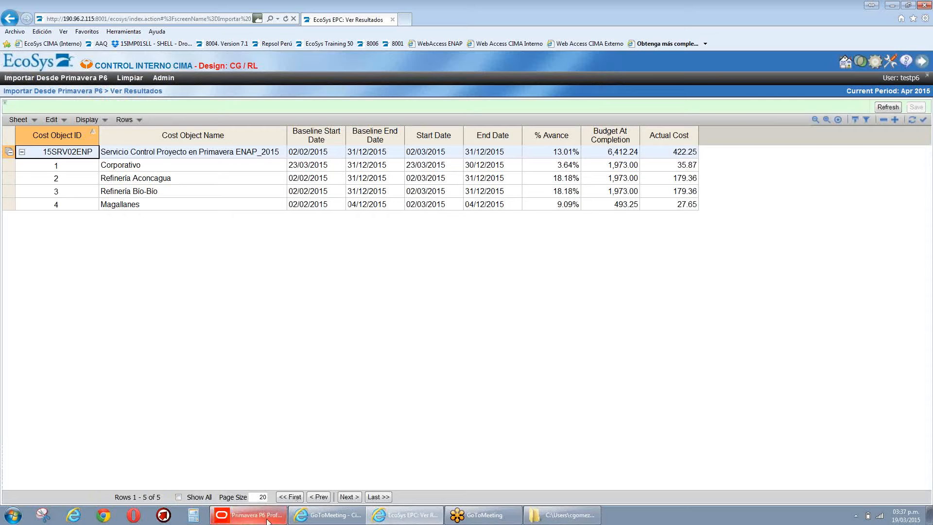
mouse_move(268, 521)
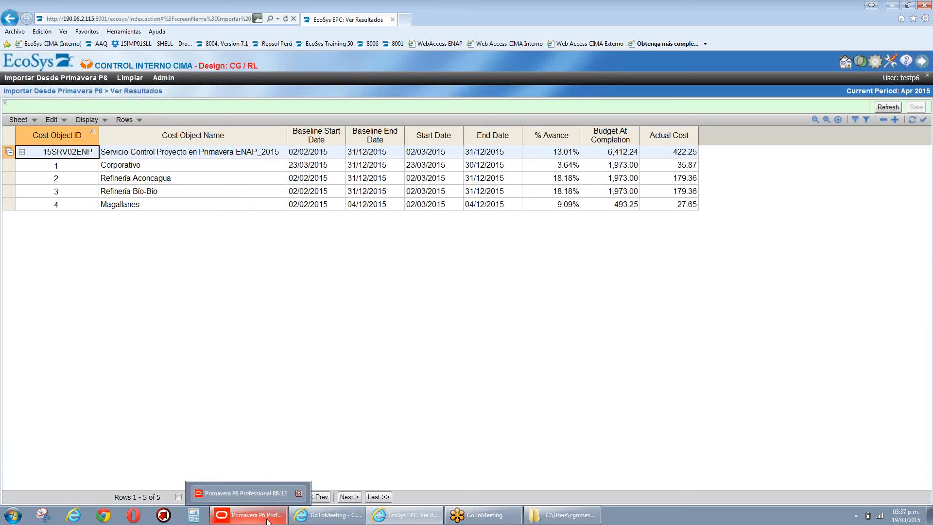
Step: In Primavera P6, turn on Show Summaries Only in Group and Sort
left_click(267, 516)
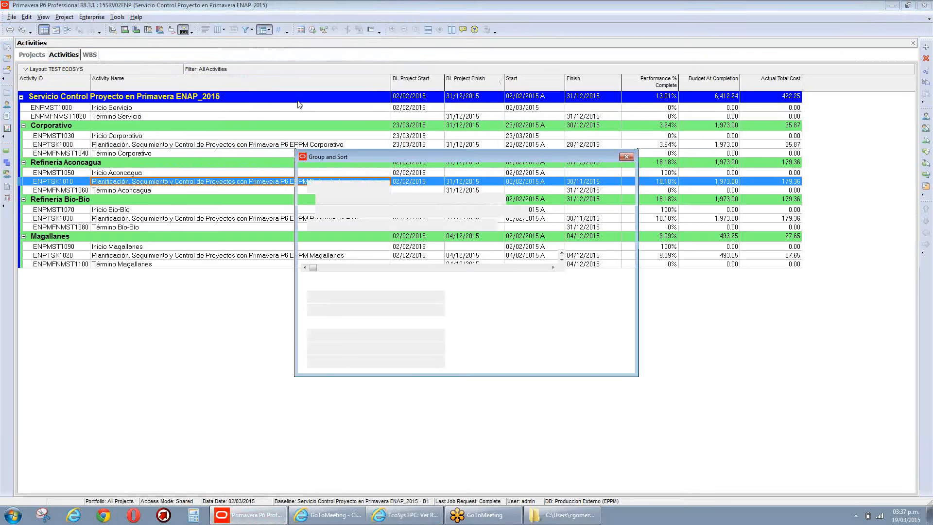
left_click(355, 211)
left_click(577, 212)
left_click(579, 174)
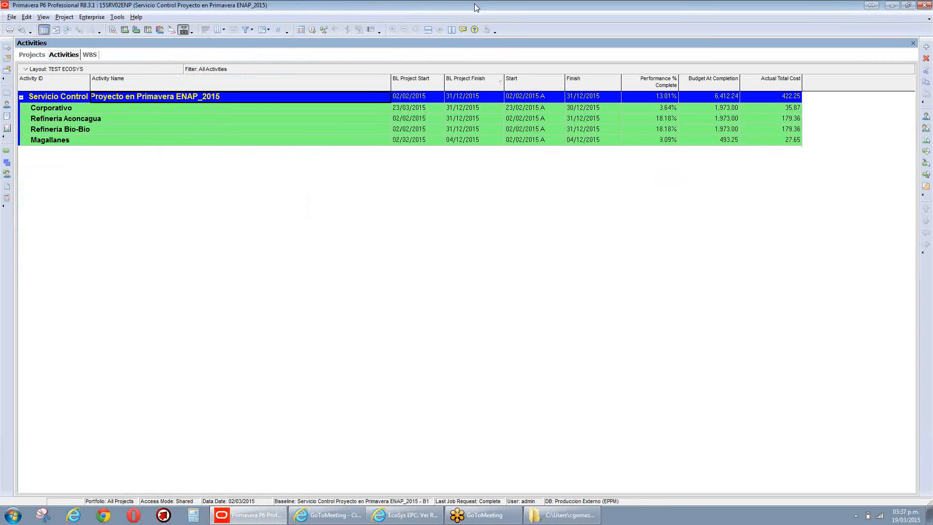
Step: Restore, move and widen the P6 window beside EcoSys, then narrow the Activity Name column
double_click(474, 3)
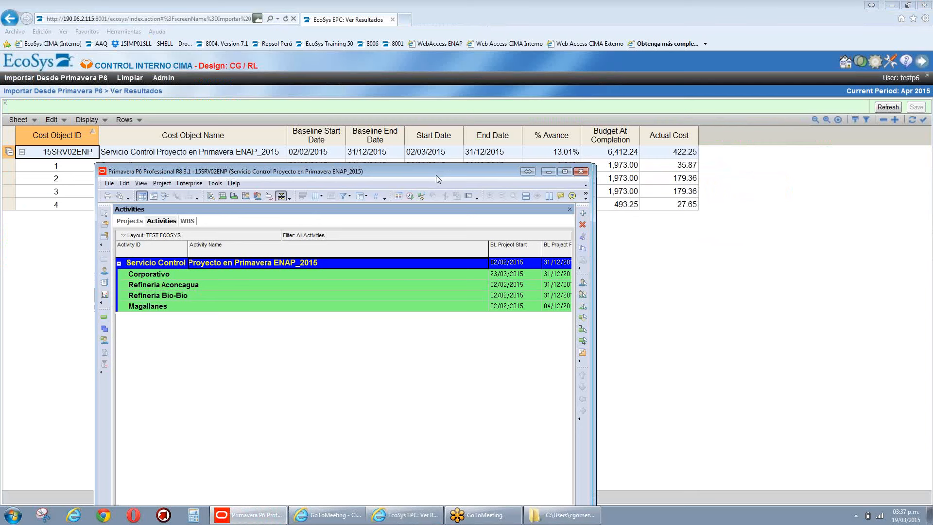
left_click_drag(436, 175, 344, 225)
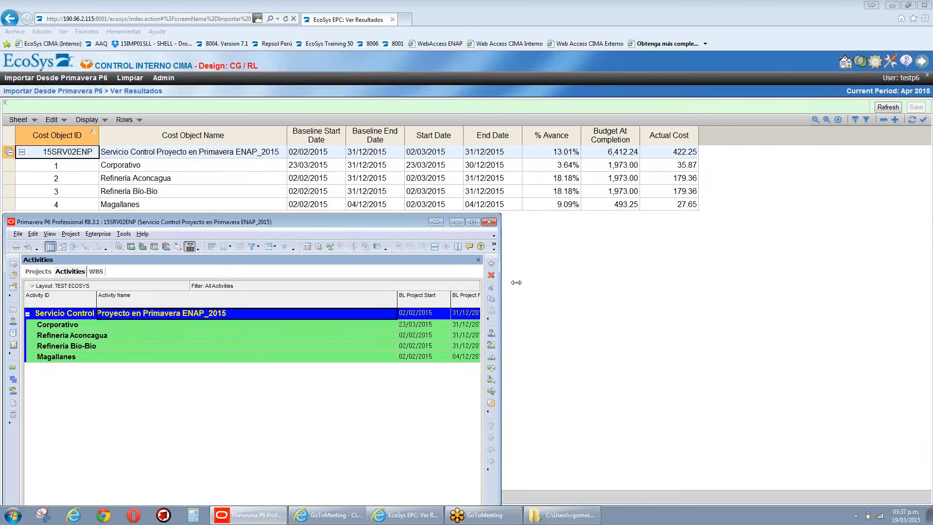
left_click_drag(516, 282, 859, 278)
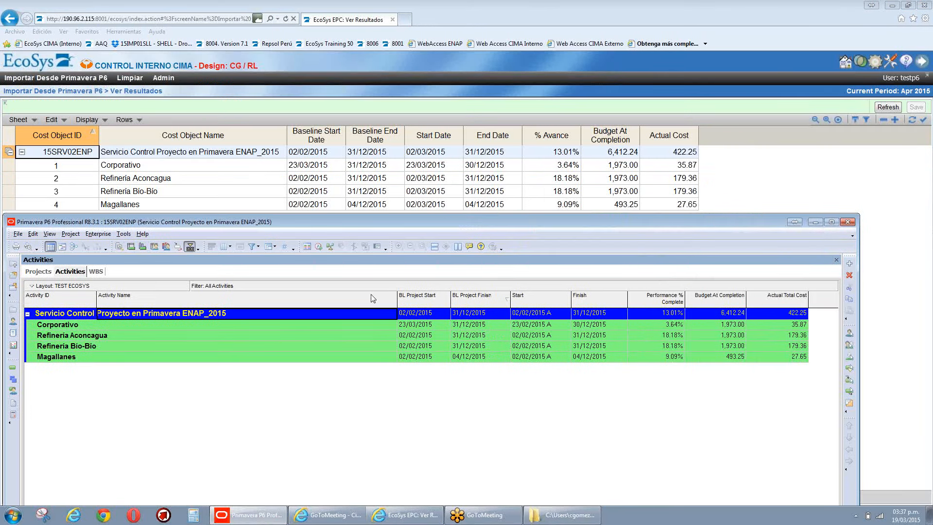
left_click_drag(397, 303, 240, 305)
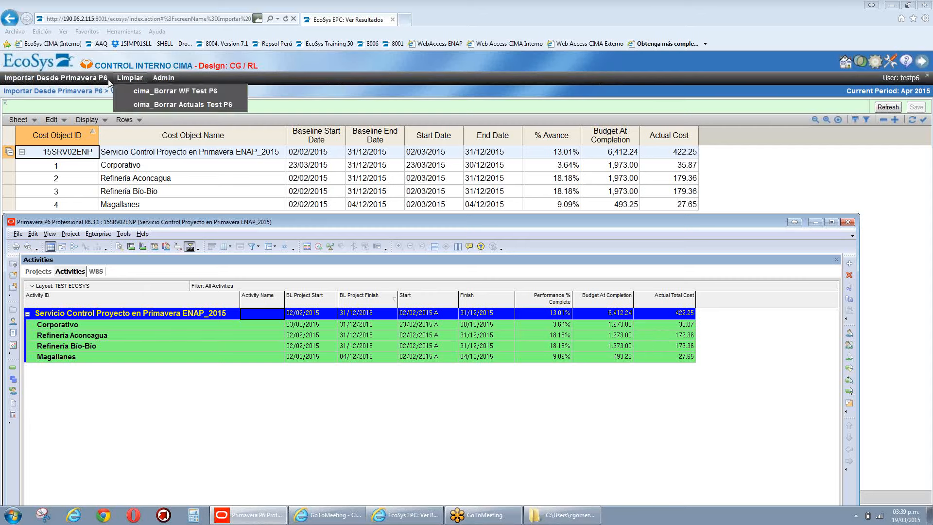
Step: Open the Limpiar > cima_Borrar WF Test P6 sheet listing 45 imported Activity Expense rows
left_click(155, 7)
mouse_move(119, 78)
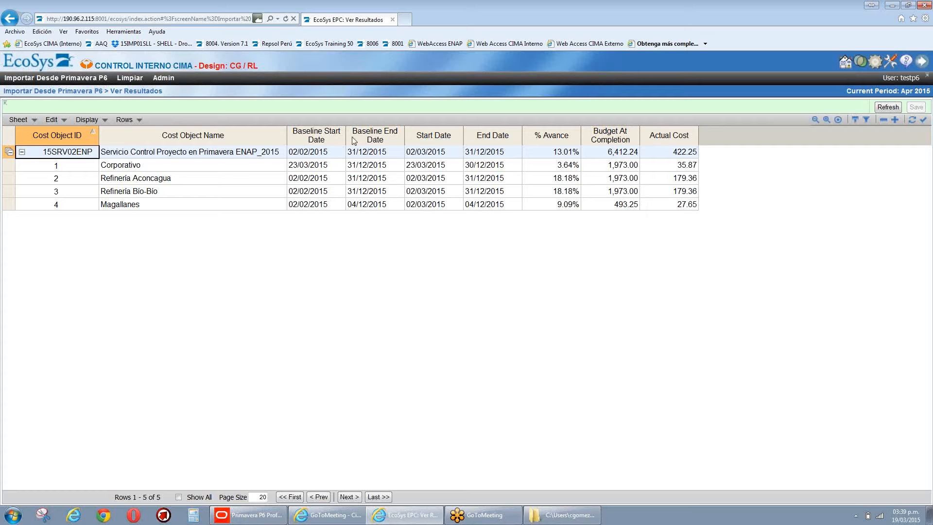
left_click(138, 78)
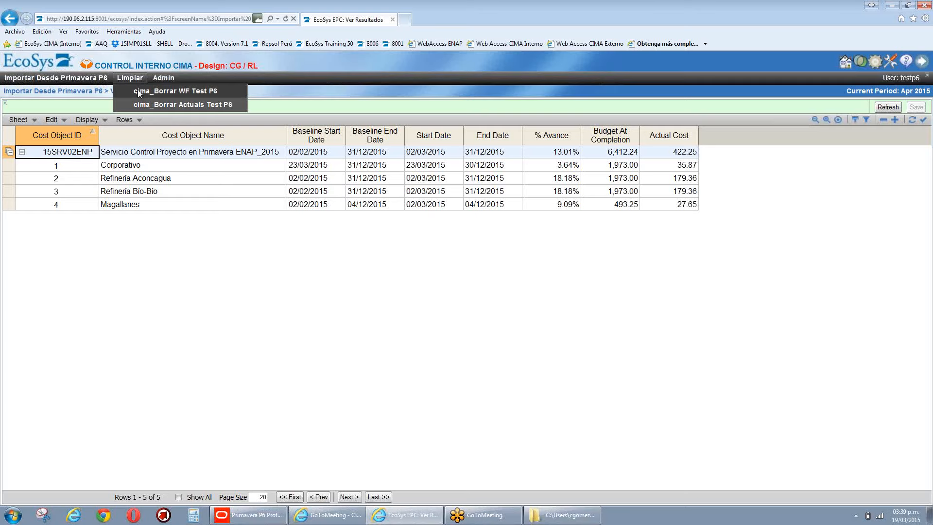
left_click(138, 91)
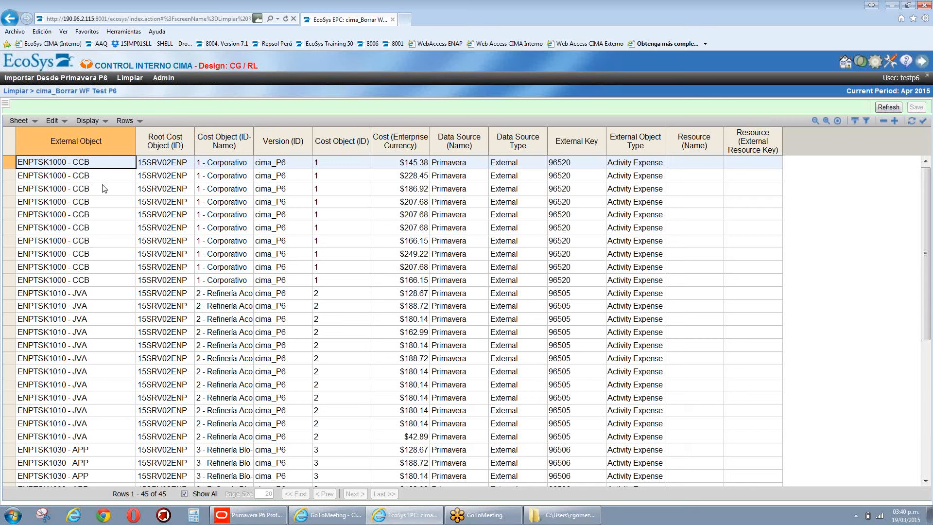
Step: Select the ten ENPTSK1000 - CCB cost cells in the External Object column
left_click(106, 281, "shift")
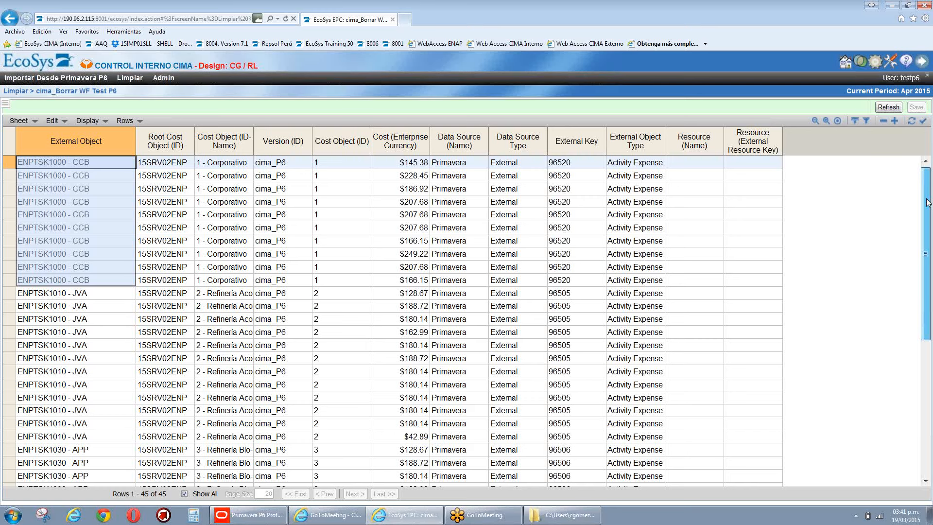
left_click_drag(927, 199, 927, 200)
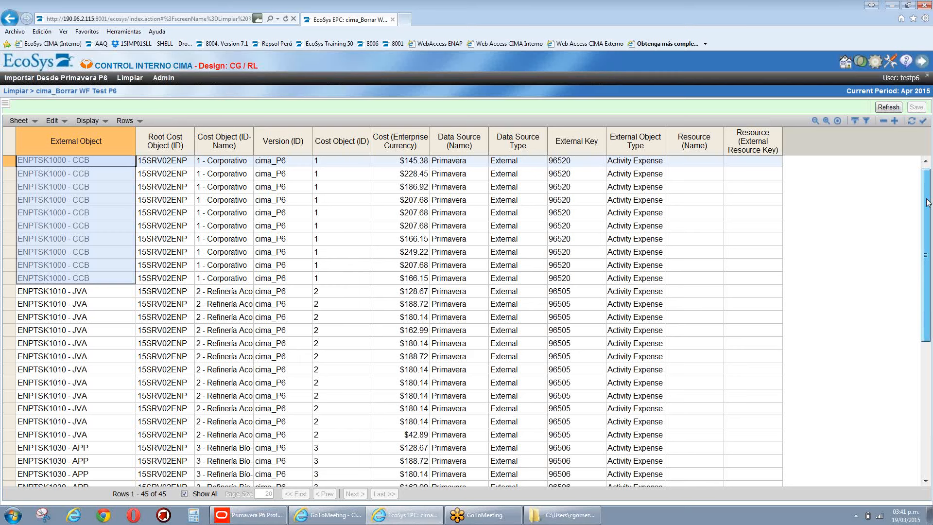
left_click_drag(929, 202, 927, 200)
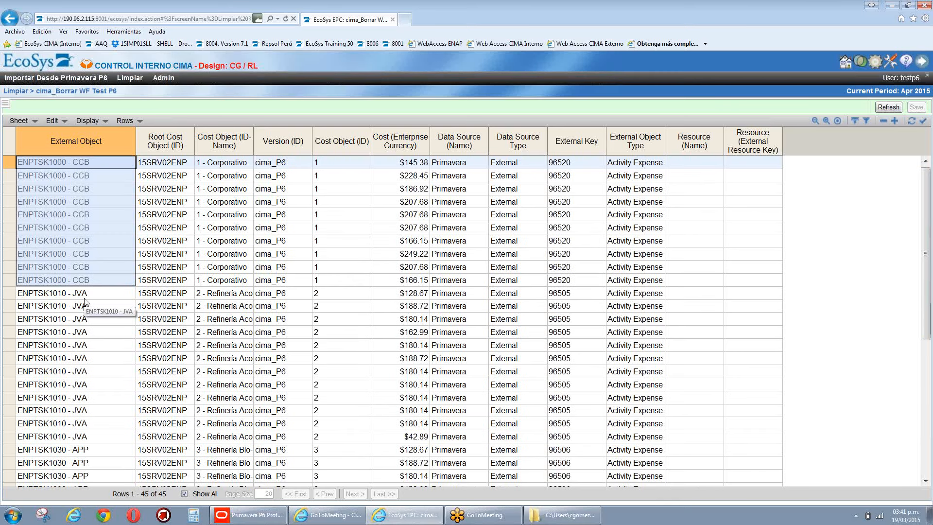
scroll(84, 301, "down", 1)
scroll(84, 302, "down", 2)
left_click(102, 208)
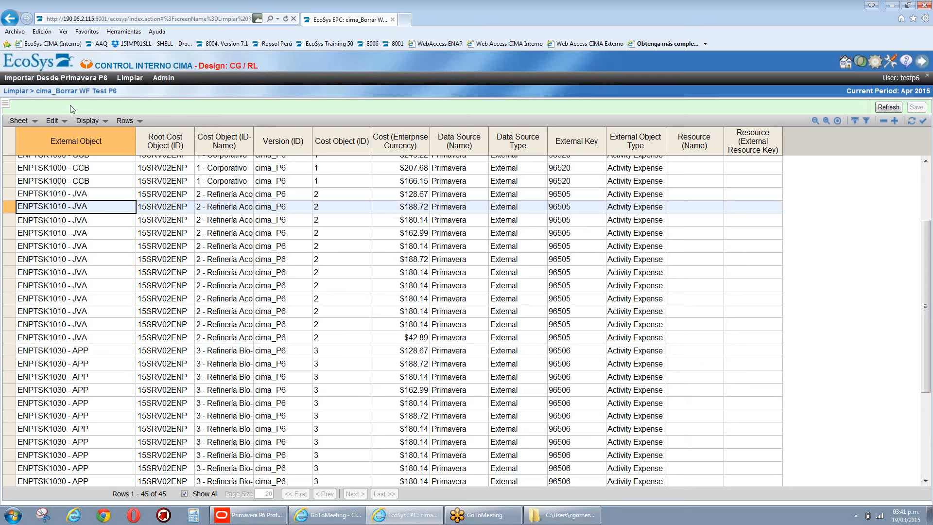
Step: Return to Ver Resultados and check Corporativo's Budget At Completion of 1,973.00
left_click(58, 79)
left_click(39, 111)
left_click(617, 168)
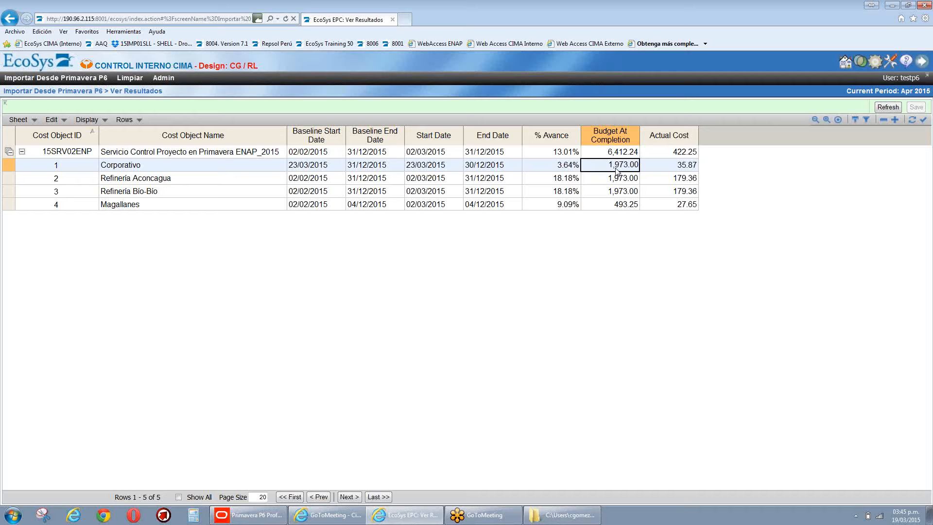
Step: Open the administration functions list toward Importar Desde Primavera P6 > Ver Resultados
left_click(164, 79)
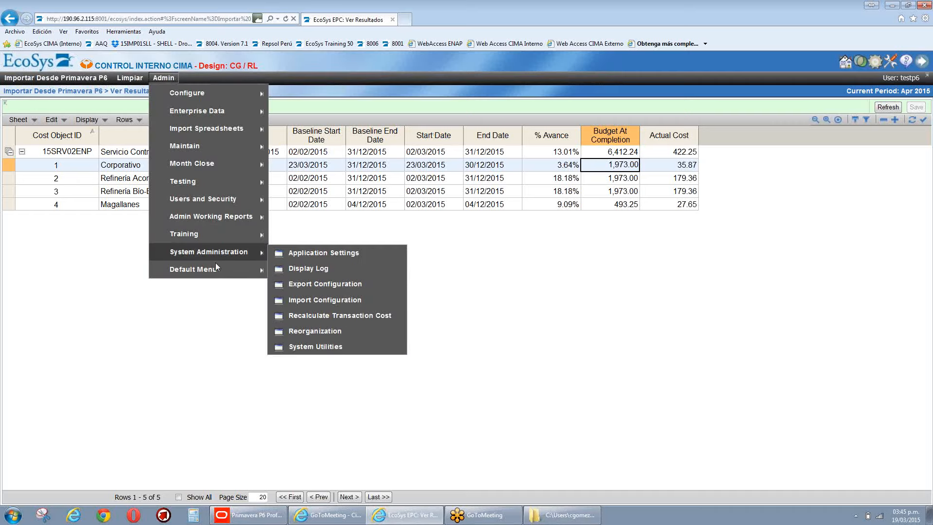
mouse_move(215, 269)
mouse_move(311, 271)
mouse_move(340, 352)
mouse_move(346, 410)
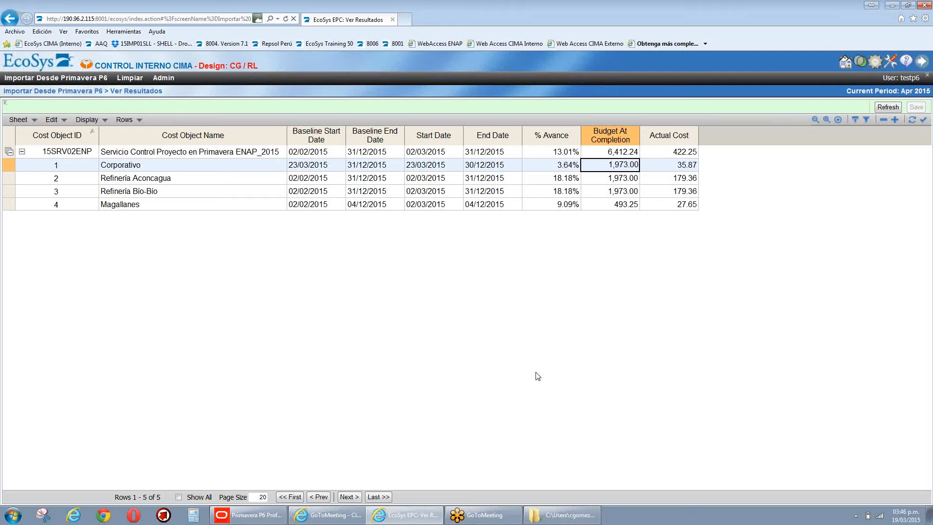
Step: Log out and sign in as admin on the 190.96.2.118:8008 Financial Manager Test Server
left_click(918, 64)
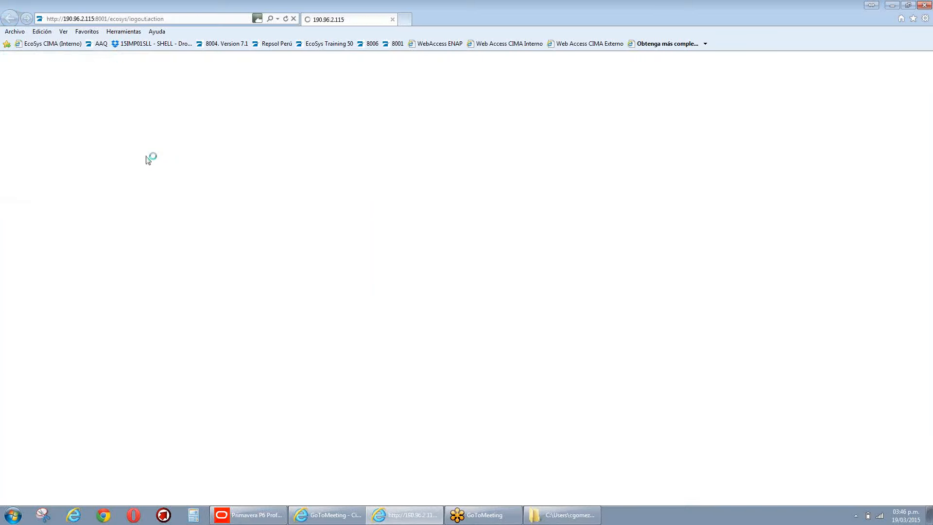
left_click(100, 45)
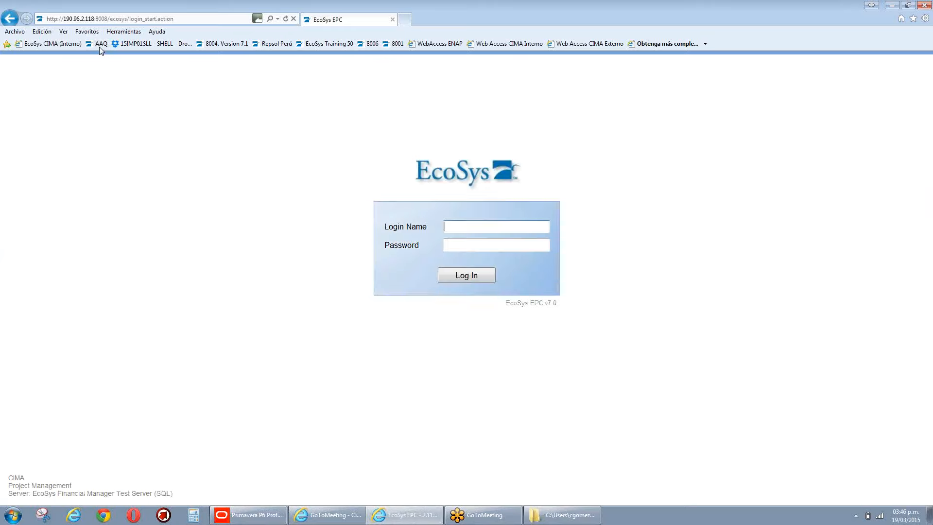
type("admin")
key("Tab")
type("***")
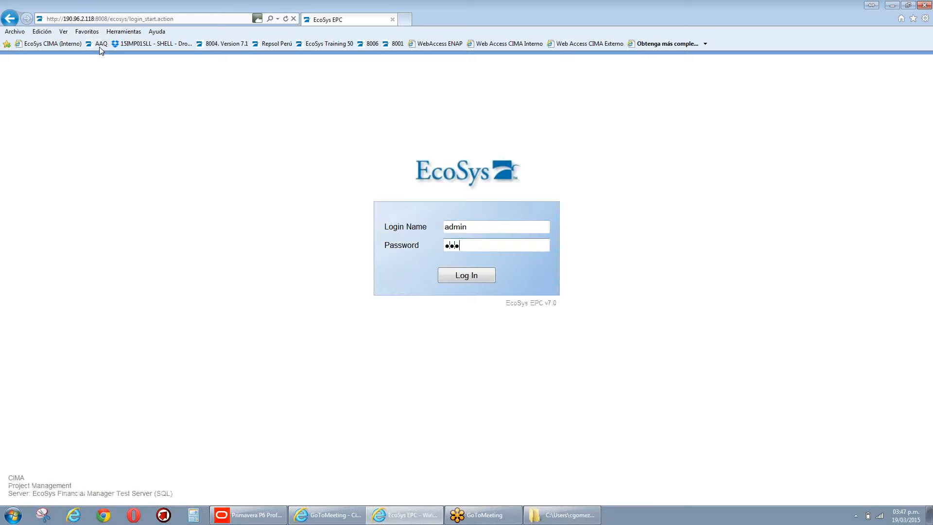
key("Return")
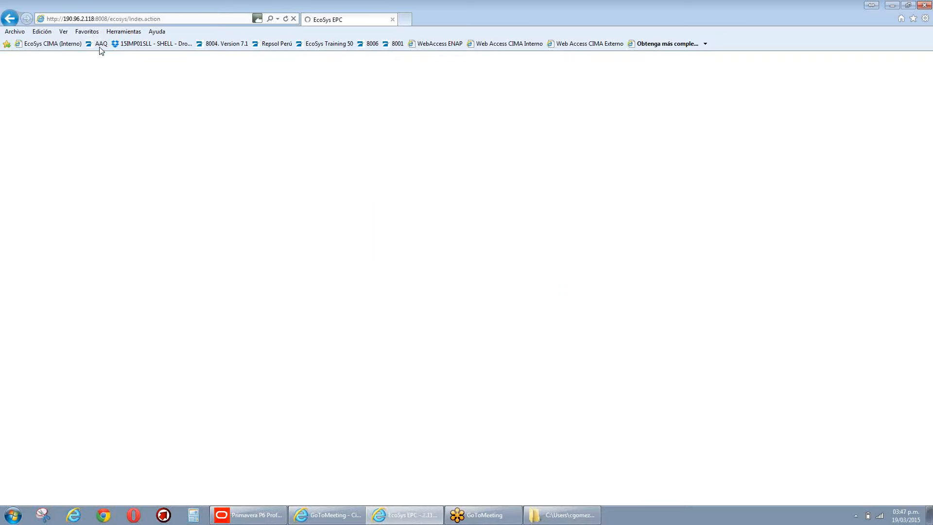